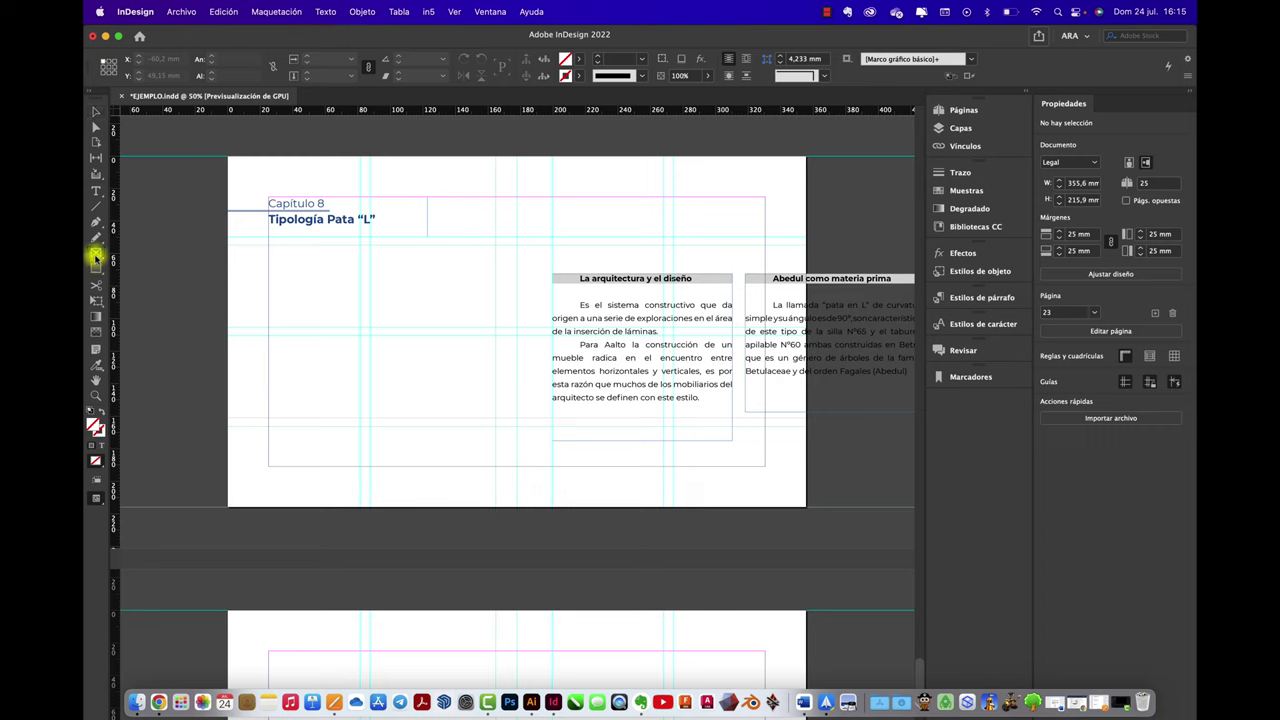
Draw a two-by-two grid of empty image frames below the chapter title, about 140 × 136 mm overall.
{"action": "left_click_drag", "start_coordinate": [96, 256], "coordinate": [140, 274]}
{"action": "left_click_drag", "start_coordinate": [269, 247], "coordinate": [492, 467]}
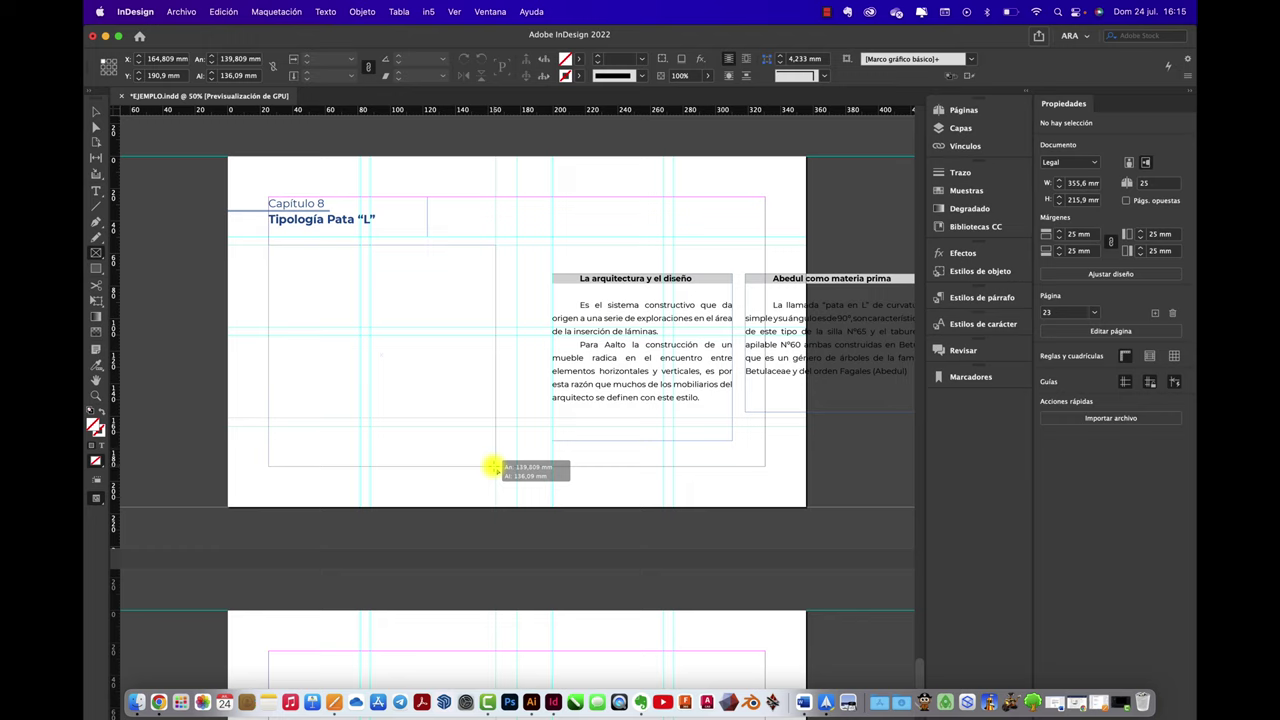
{"action": "left_click_drag", "start_coordinate": [492, 467], "coordinate": [492, 467]}
{"action": "key", "text": "Right"}
{"action": "key", "text": "Up"}
{"action": "left_click_drag", "start_coordinate": [492, 467], "coordinate": [494, 467]}
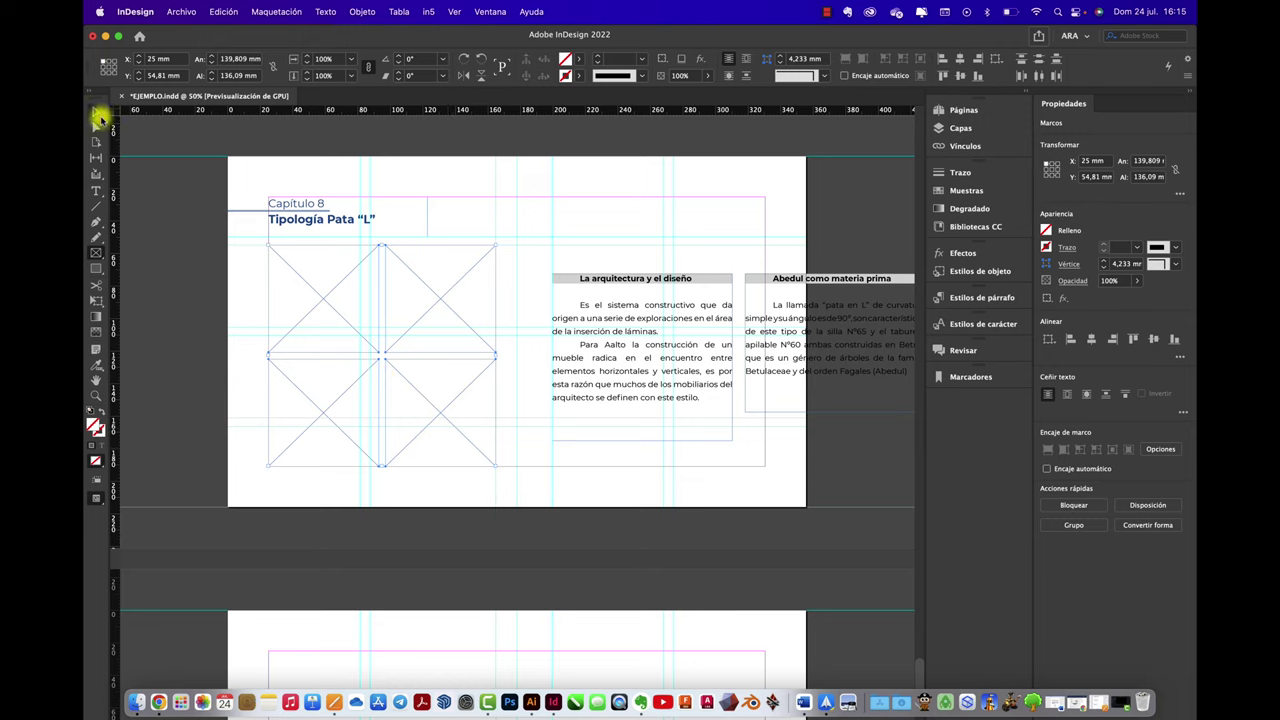
{"action": "left_click", "coordinate": [97, 113]}
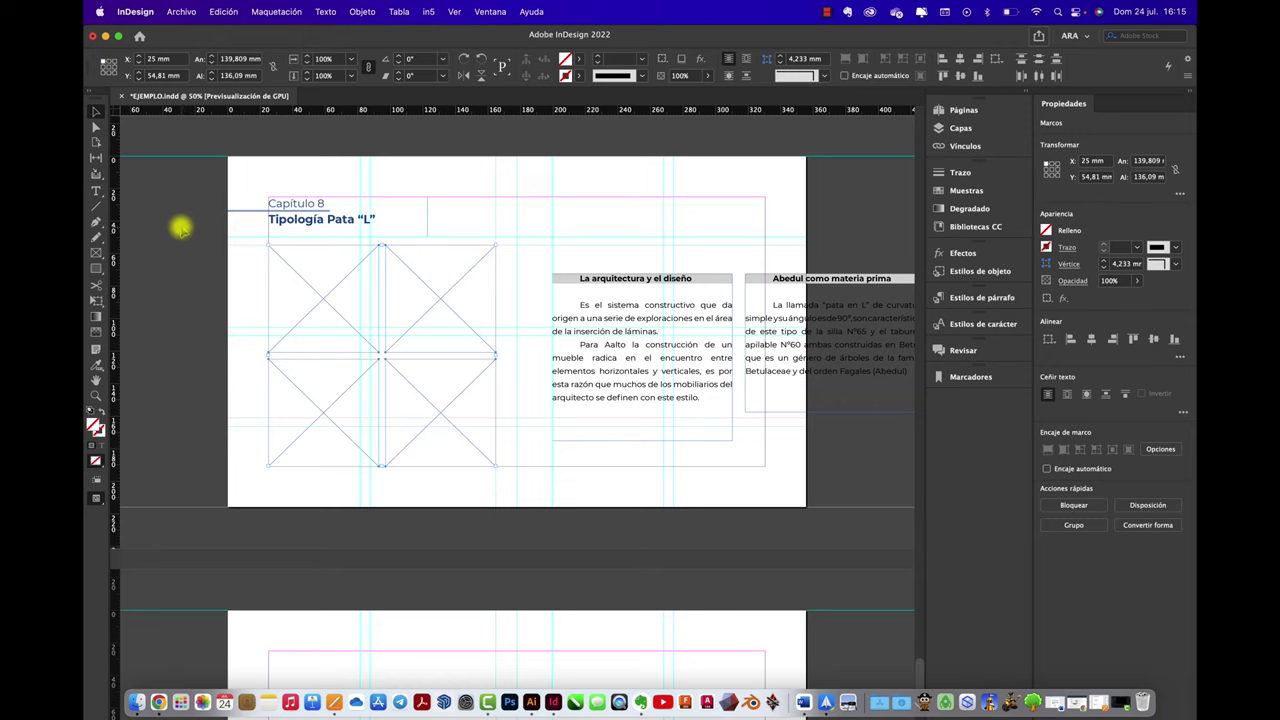
Place the images AA1.jpeg, AA2.jpeg, AA3.jpeg and AA4.jpeg into the four empty frames, one image per frame.
{"action": "left_click", "coordinate": [181, 12]}
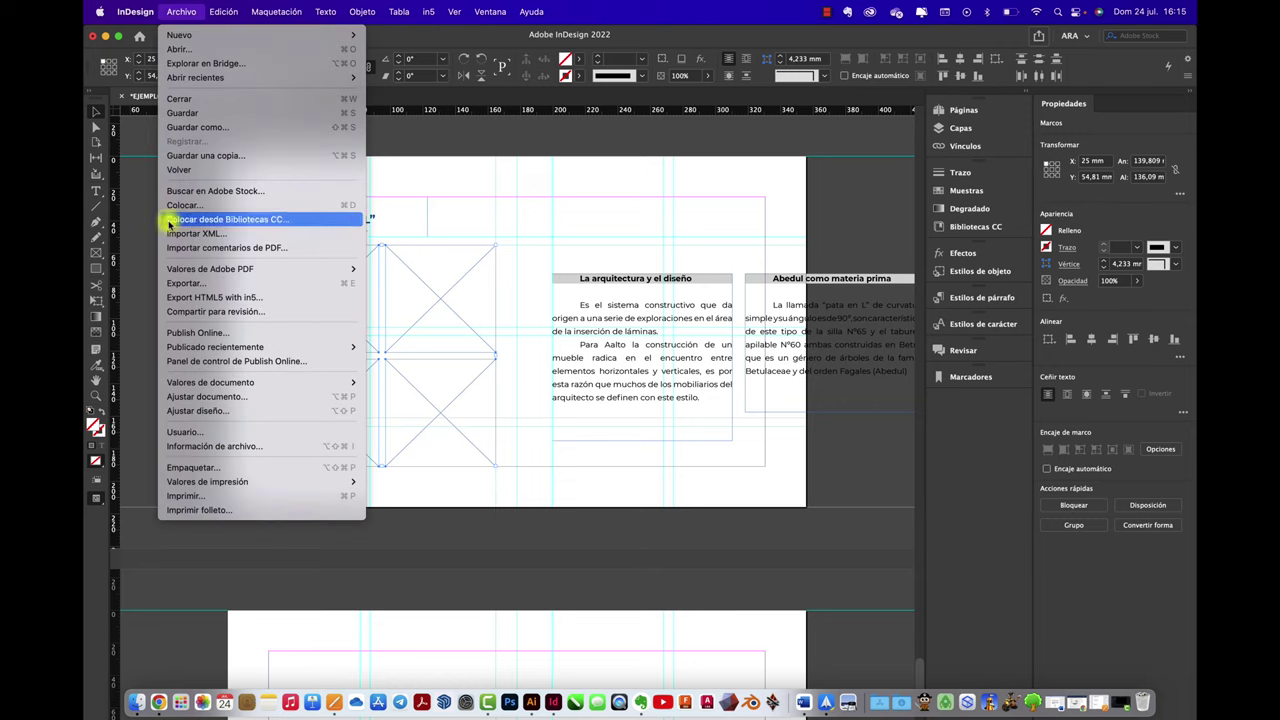
{"action": "left_click", "coordinate": [186, 206]}
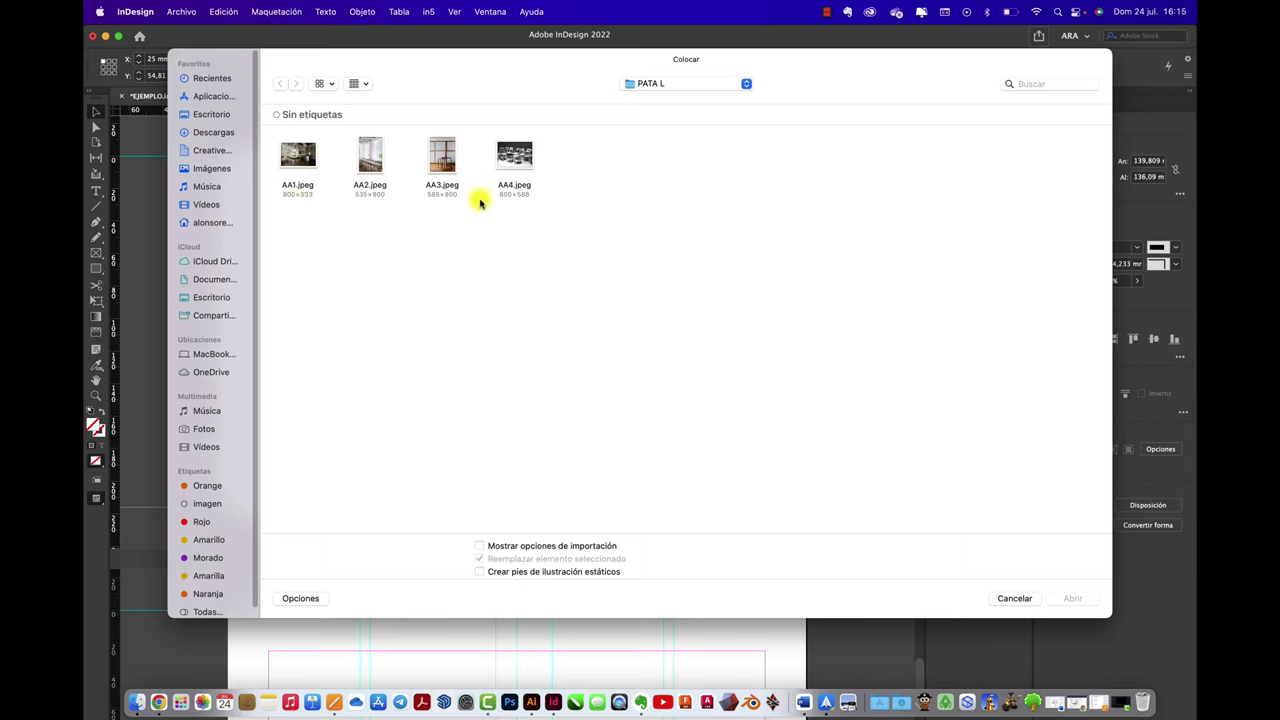
{"action": "left_click_drag", "start_coordinate": [594, 217], "coordinate": [292, 155]}
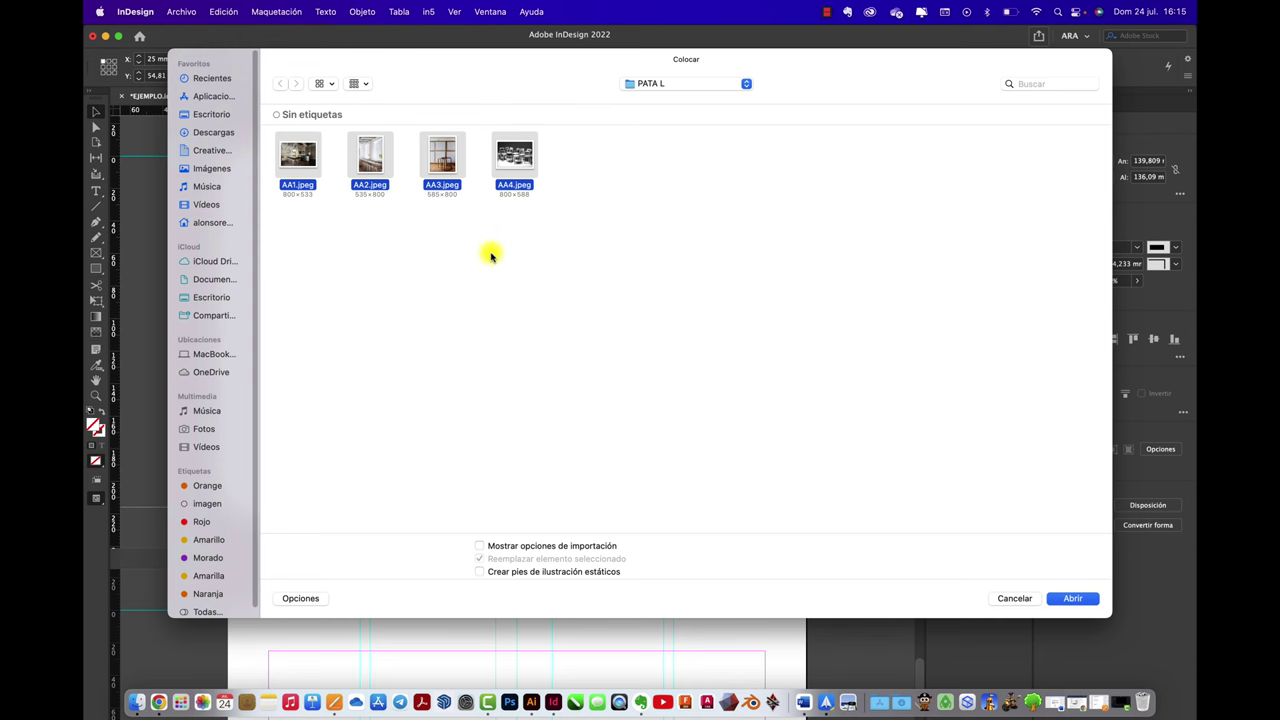
{"action": "left_click", "coordinate": [1086, 597]}
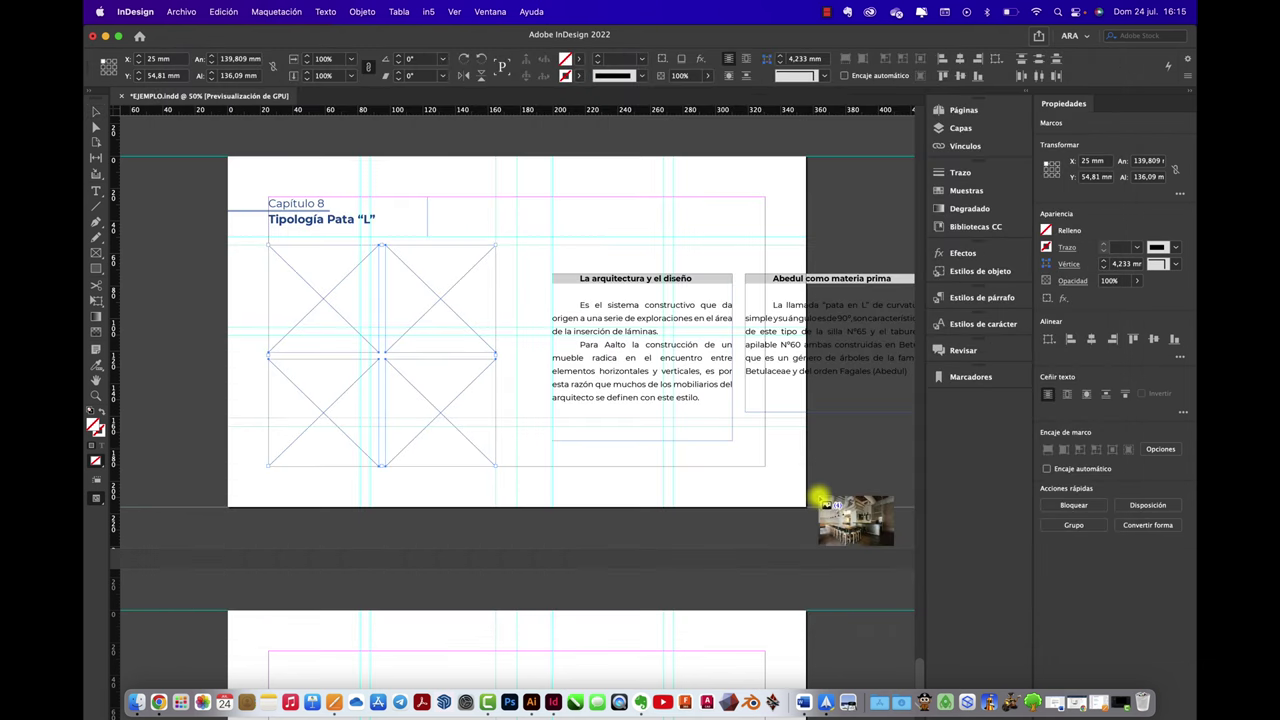
{"action": "left_click", "coordinate": [340, 288]}
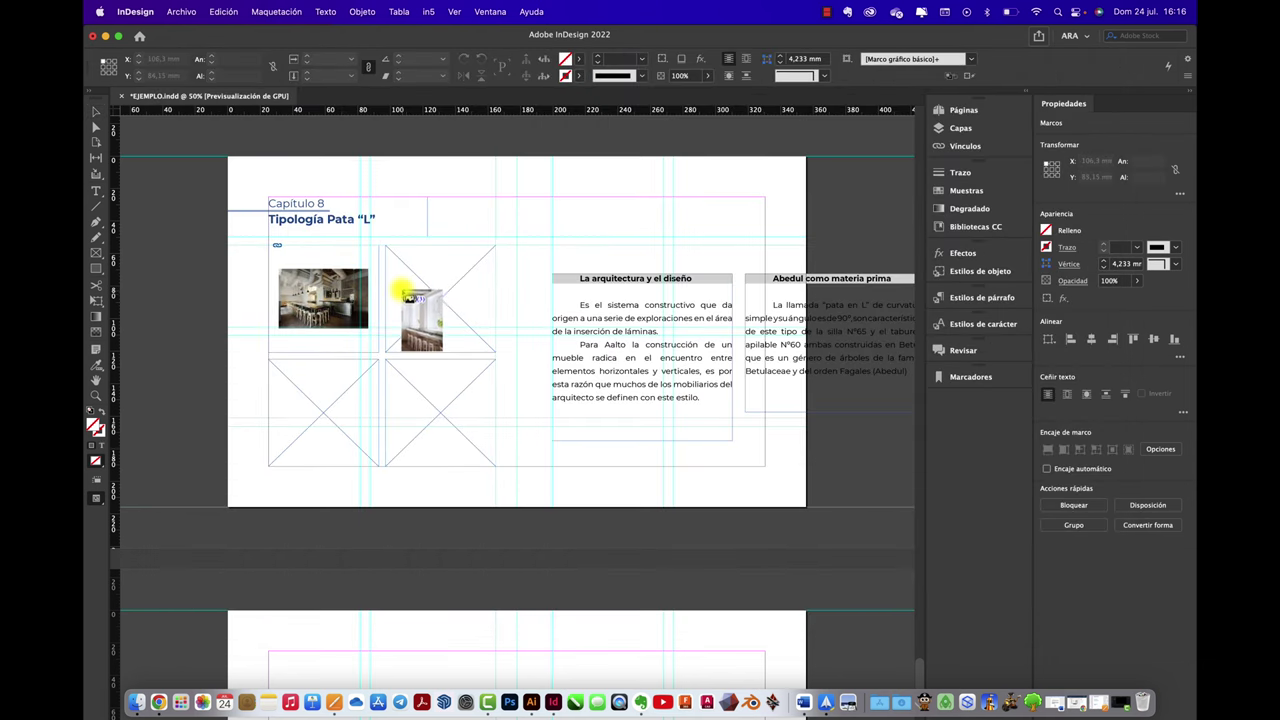
{"action": "left_click", "coordinate": [403, 295]}
{"action": "left_click", "coordinate": [331, 374]}
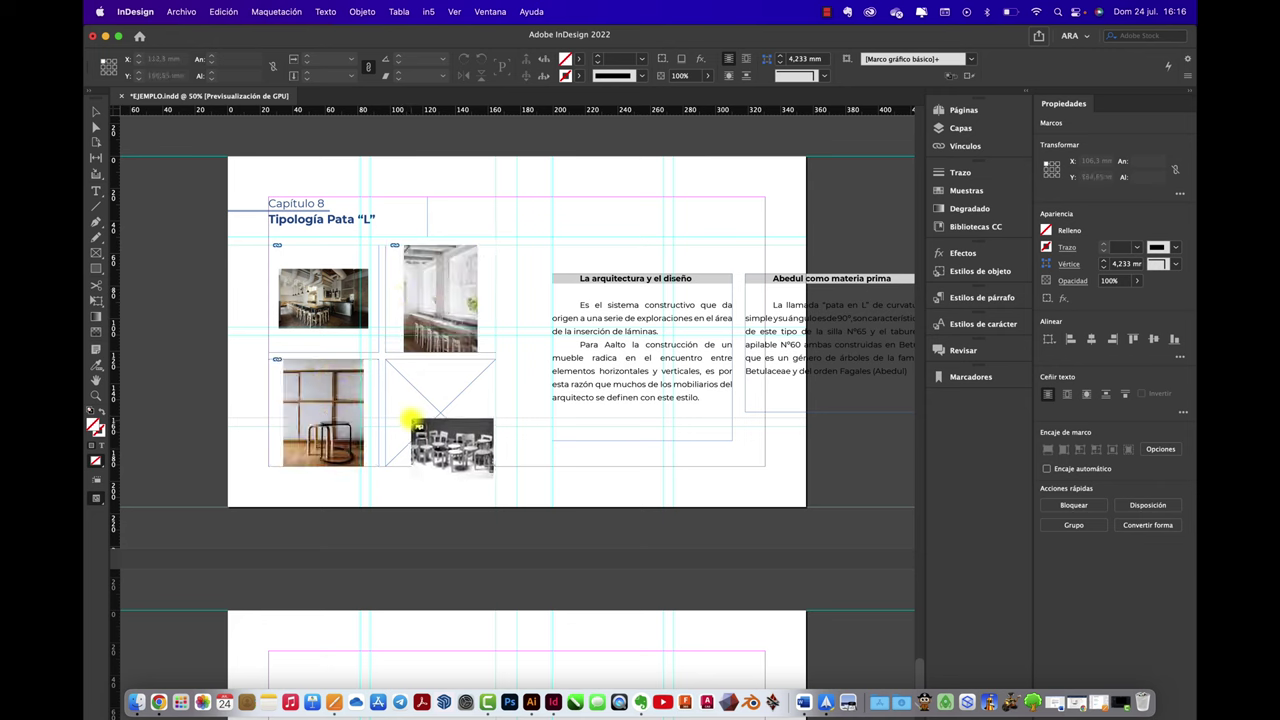
{"action": "left_click", "coordinate": [405, 418]}
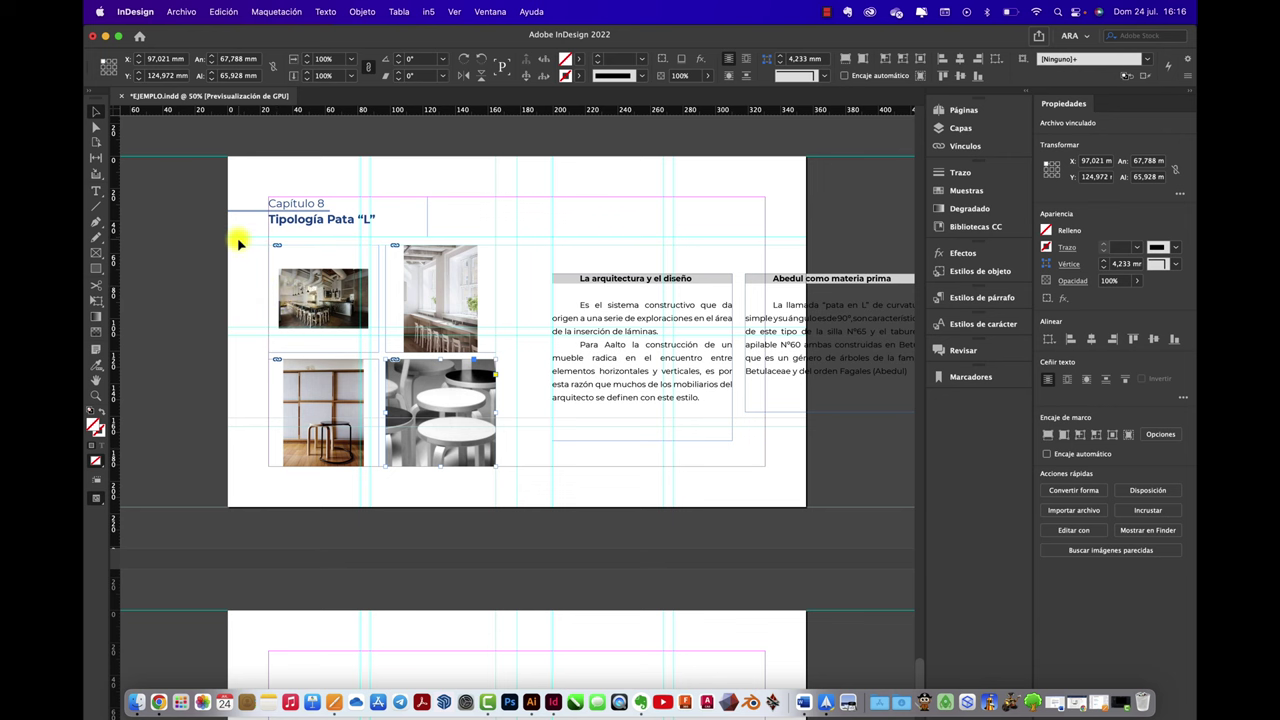
Fit all four placed images so they fill their frames proportionally.
{"action": "scroll", "coordinate": [347, 299], "scroll_direction": "up", "scroll_amount": 5}
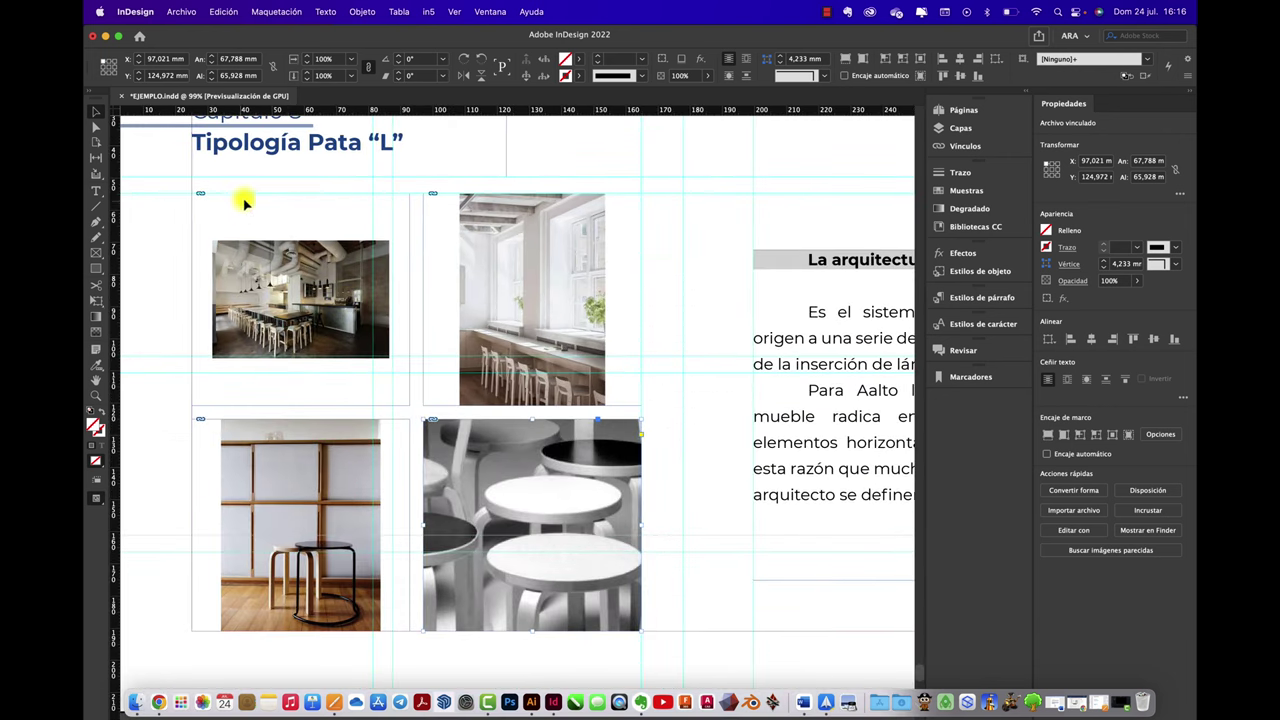
{"action": "scroll", "coordinate": [338, 288], "scroll_direction": "down", "scroll_amount": 3}
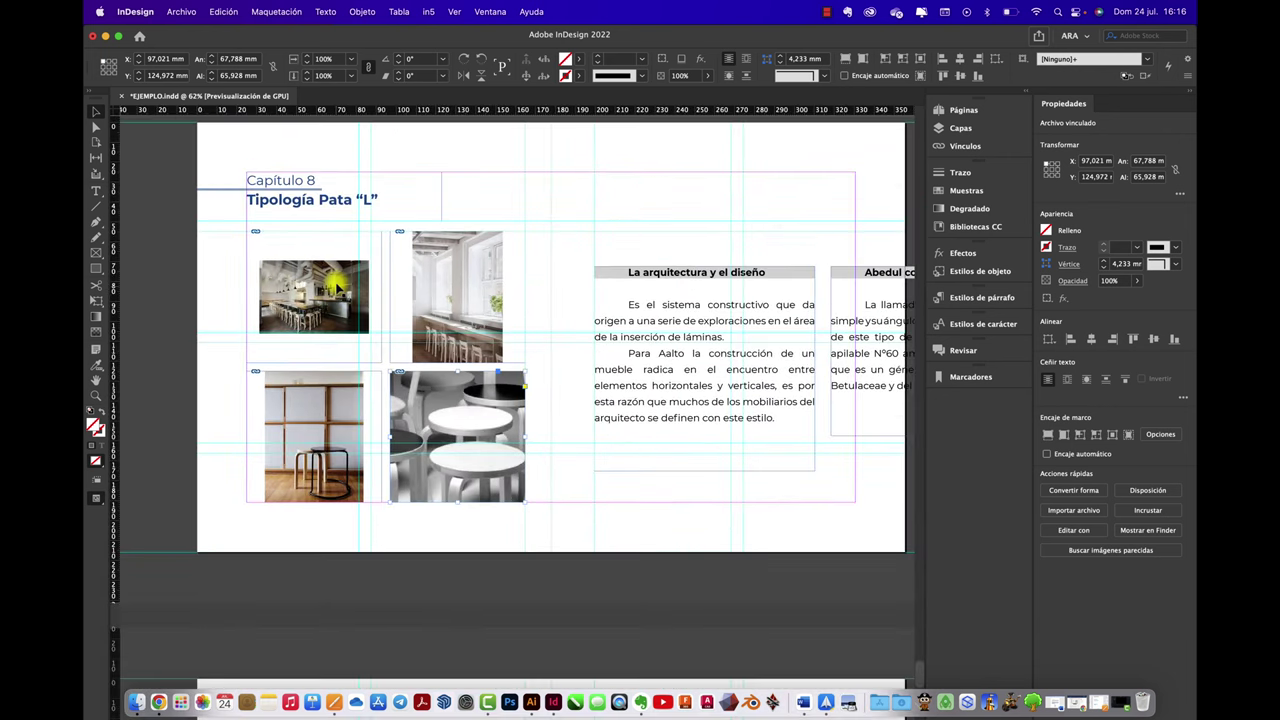
{"action": "left_click_drag", "start_coordinate": [231, 228], "coordinate": [534, 517]}
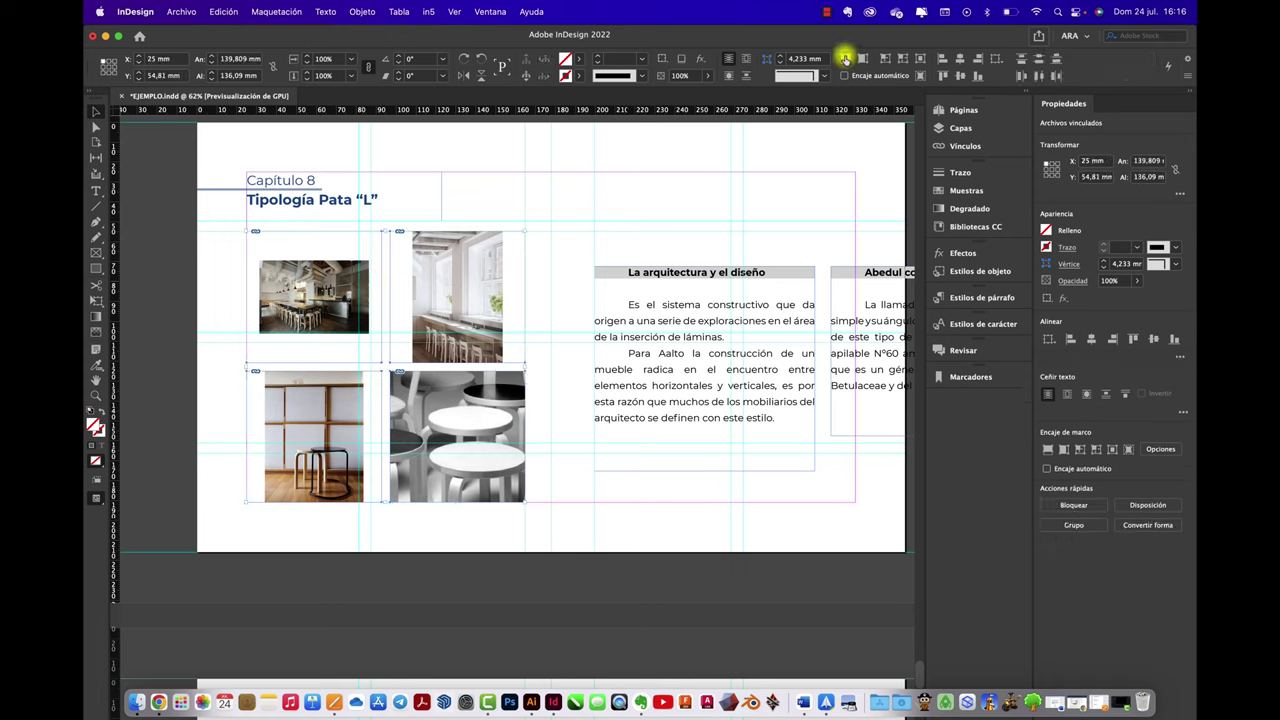
{"action": "left_click", "coordinate": [845, 58]}
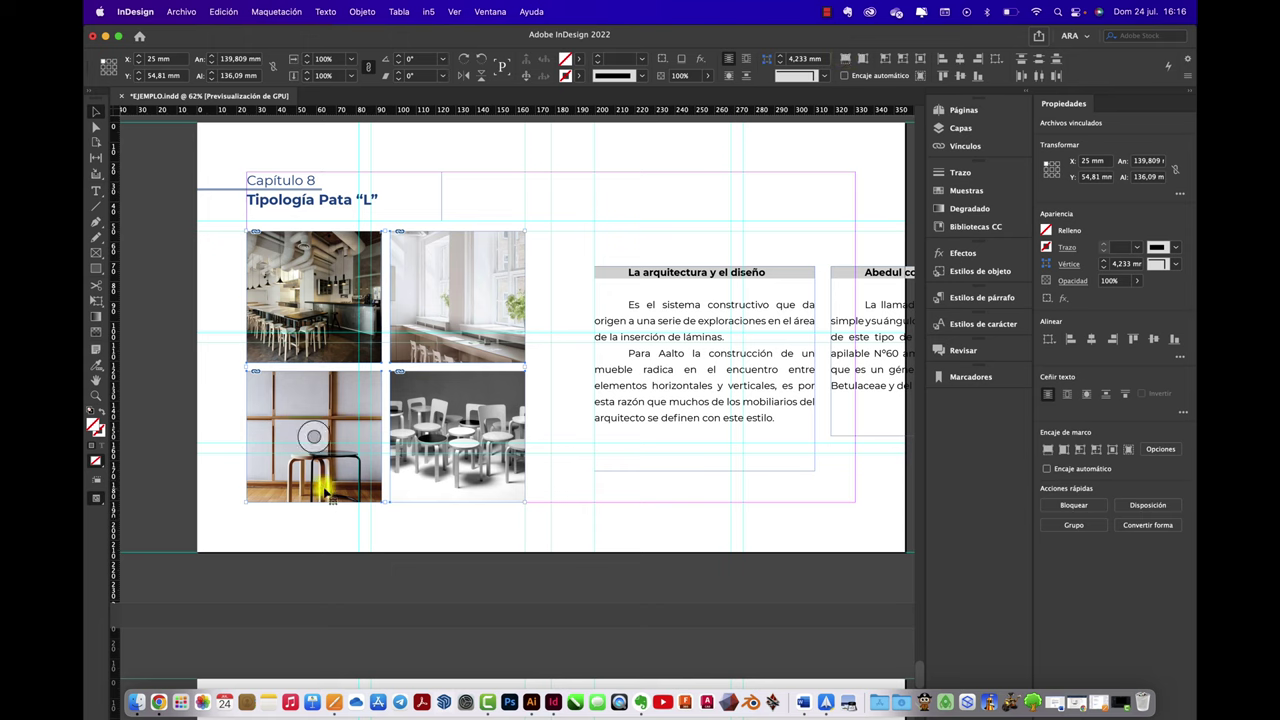
Shift the stool photo up about 12.5 mm inside the lower-left frame.
{"action": "left_click", "coordinate": [314, 437]}
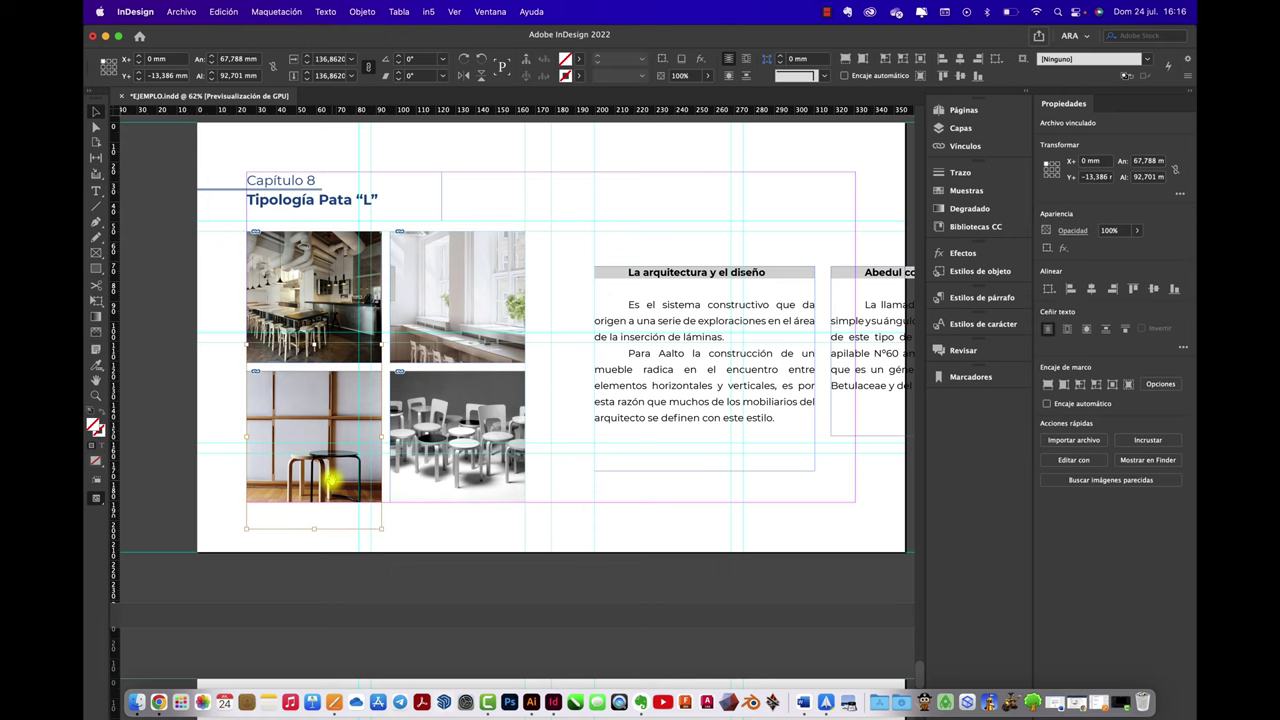
{"action": "key", "text": "shift+Up"}
{"action": "key", "text": "shift+Up"}
{"action": "key", "text": "shift+Up"}
{"action": "key", "text": "shift+Up"}
{"action": "key", "text": "shift+Up"}
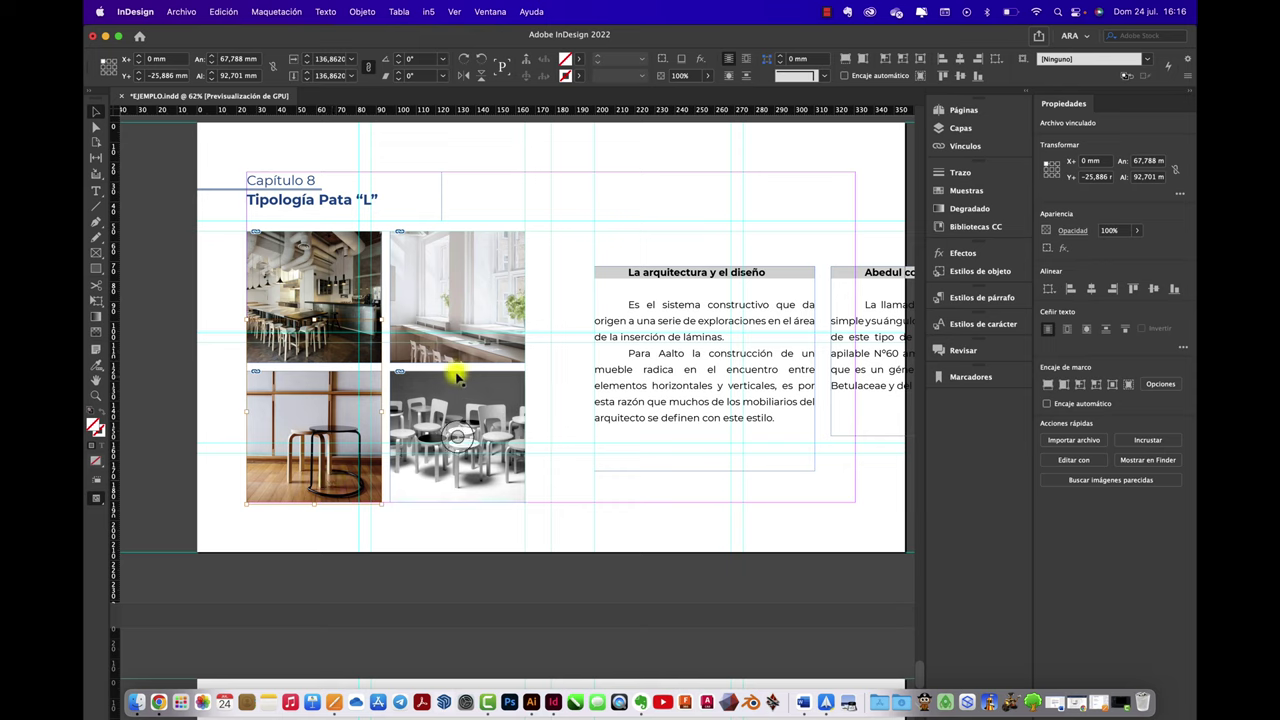
Shift the window bar photo up about 17.5 mm inside the upper-right frame.
{"action": "double_click", "coordinate": [486, 322]}
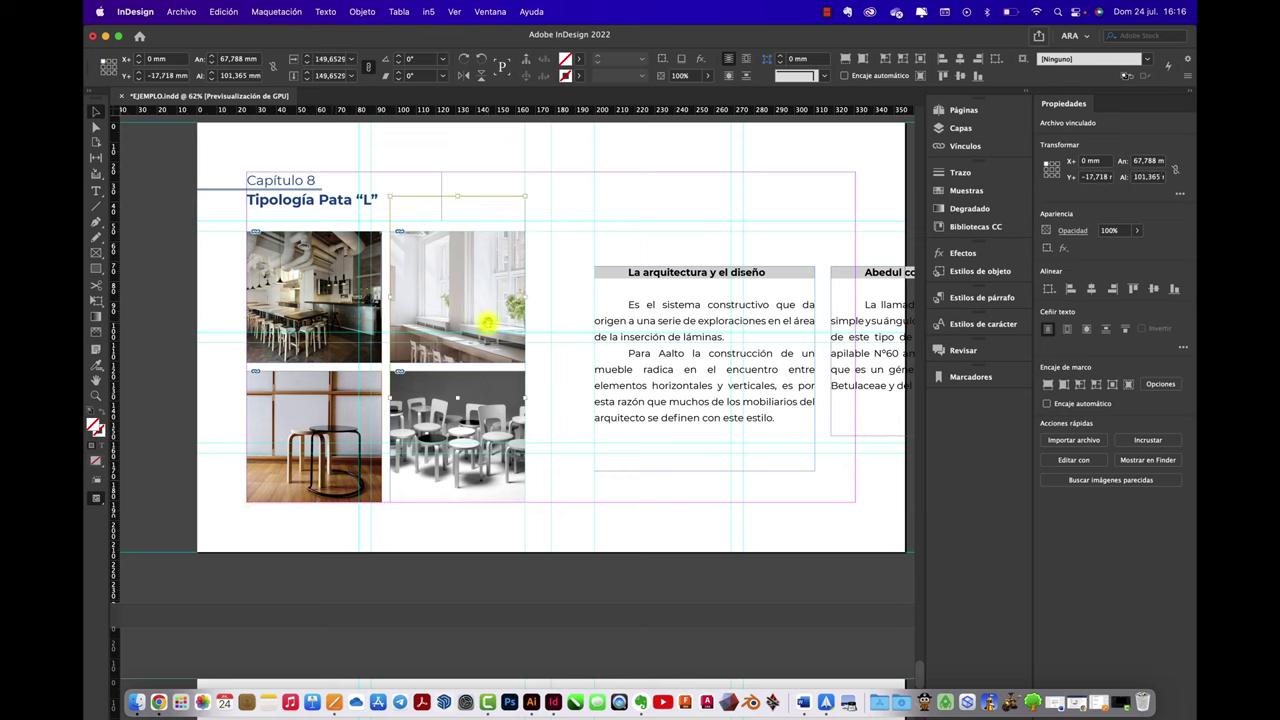
{"action": "key", "text": "shift+Up"}
{"action": "key", "text": "shift+Up"}
{"action": "key", "text": "shift+Up"}
{"action": "key", "text": "shift+Up"}
{"action": "key", "text": "shift+Up"}
{"action": "key", "text": "shift+Up"}
{"action": "key", "text": "shift+Up"}
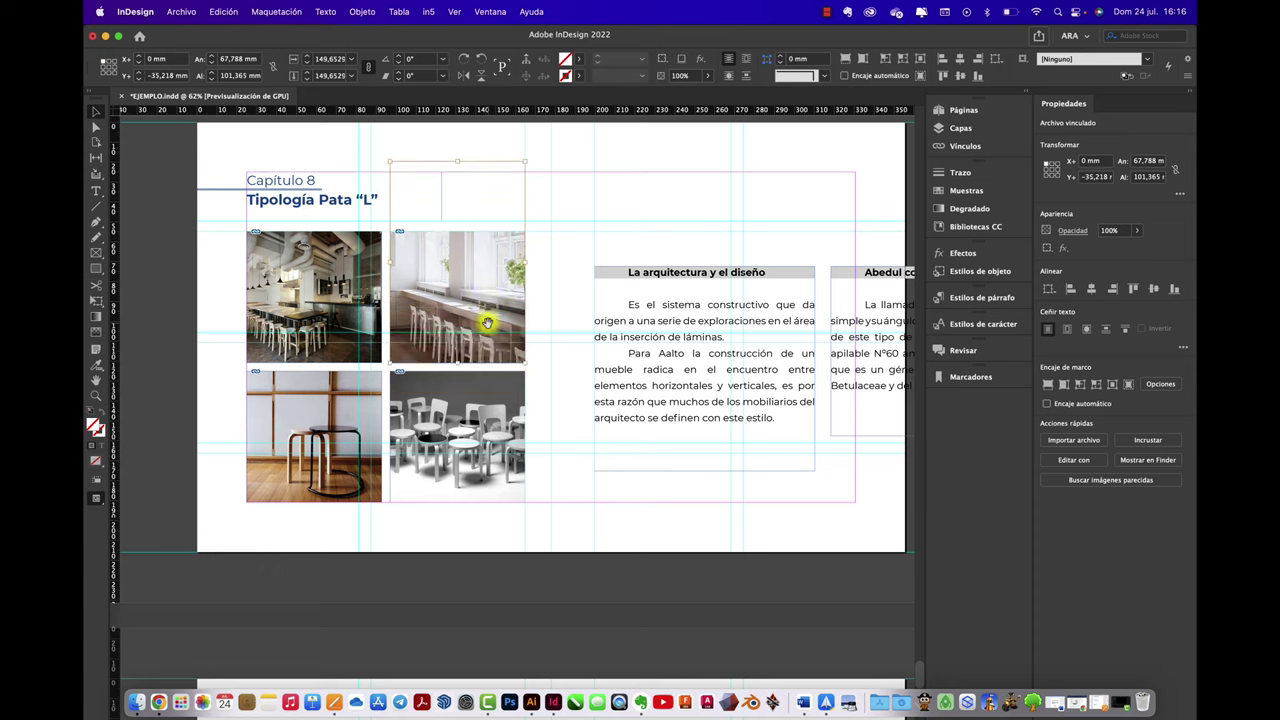
Shift the black-and-white chairs photo about 10 mm to the right inside the lower-right frame.
{"action": "left_click", "coordinate": [501, 405]}
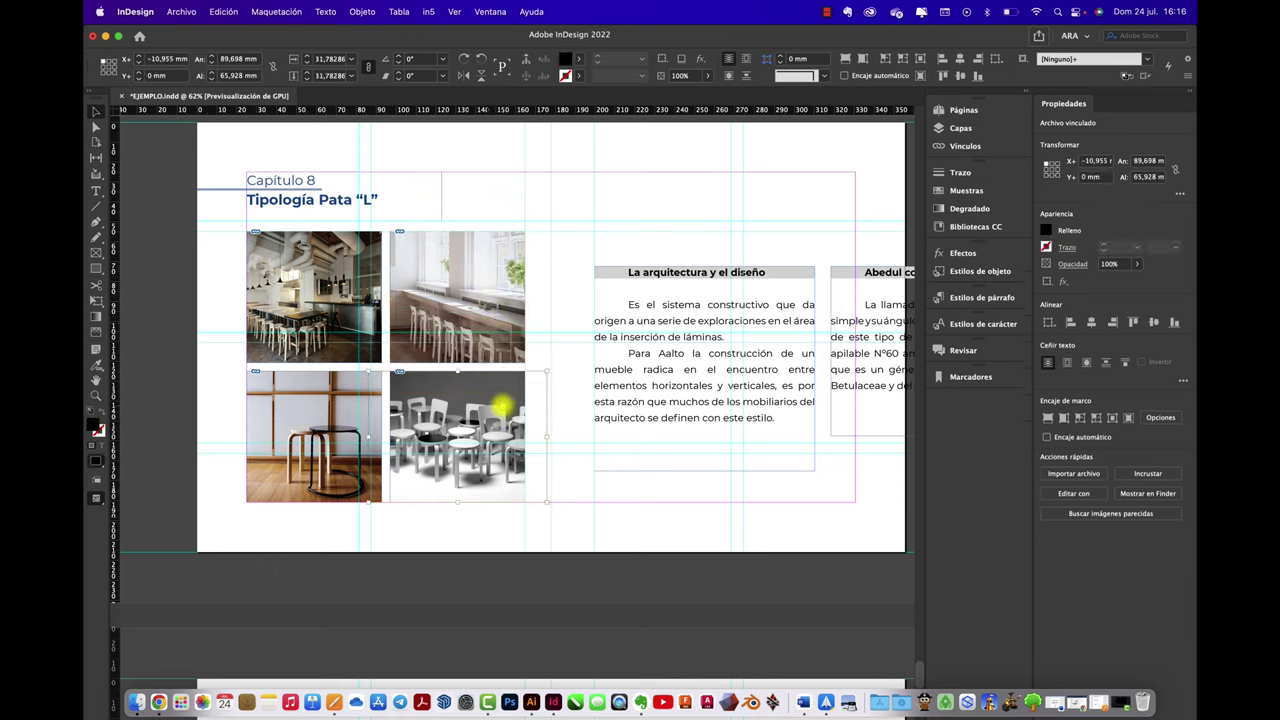
{"action": "key", "text": "shift+Right"}
{"action": "key", "text": "shift+Right"}
{"action": "key", "text": "shift+Right"}
{"action": "key", "text": "shift+Right"}
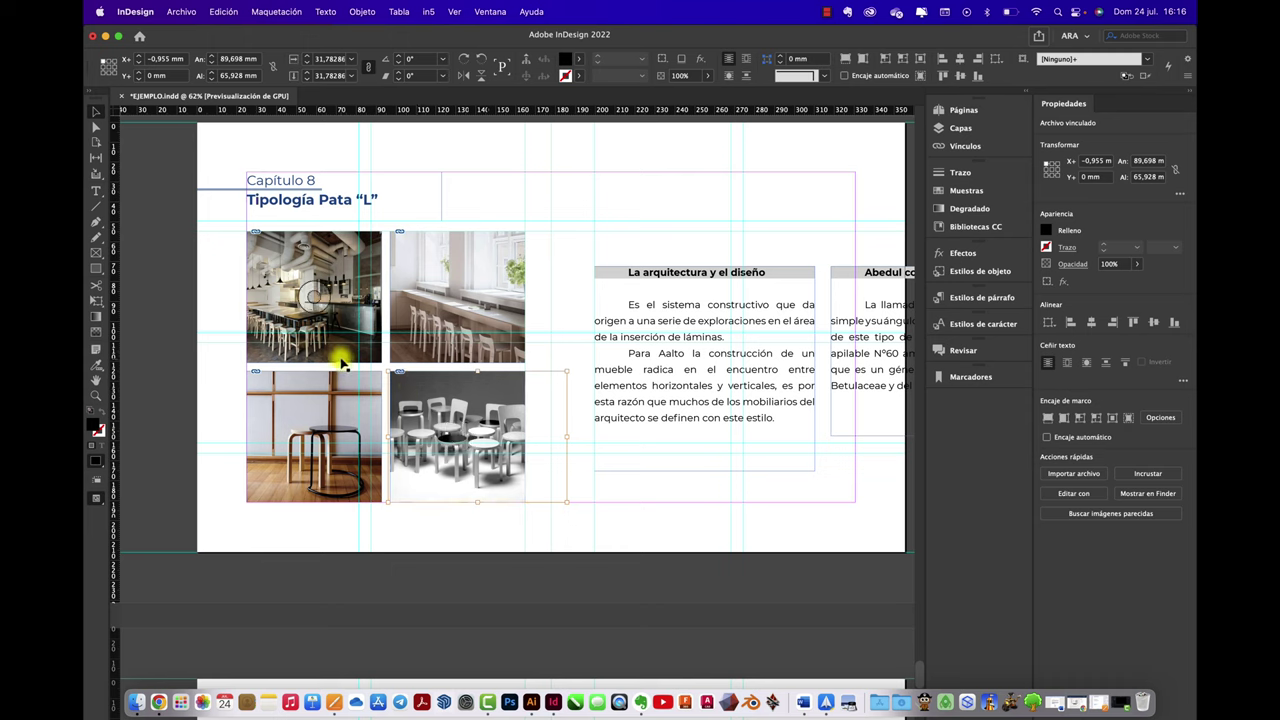
Shift the dining room photo about 15 mm to the right inside the upper-left frame and clear the selection.
{"action": "left_click", "coordinate": [341, 360]}
{"action": "key", "text": "shift+Right"}
{"action": "key", "text": "shift+Right"}
{"action": "key", "text": "shift+Right"}
{"action": "key", "text": "shift+Right"}
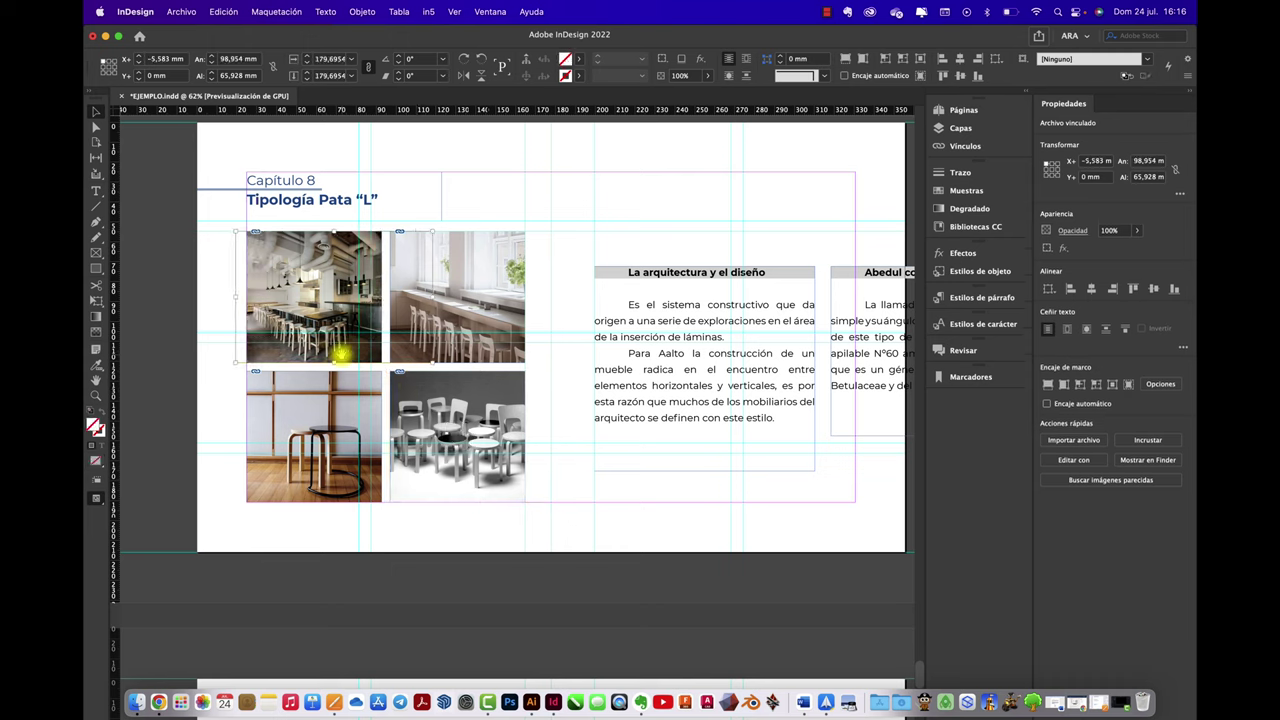
{"action": "key", "text": "shift+Right"}
{"action": "key", "text": "shift+Right"}
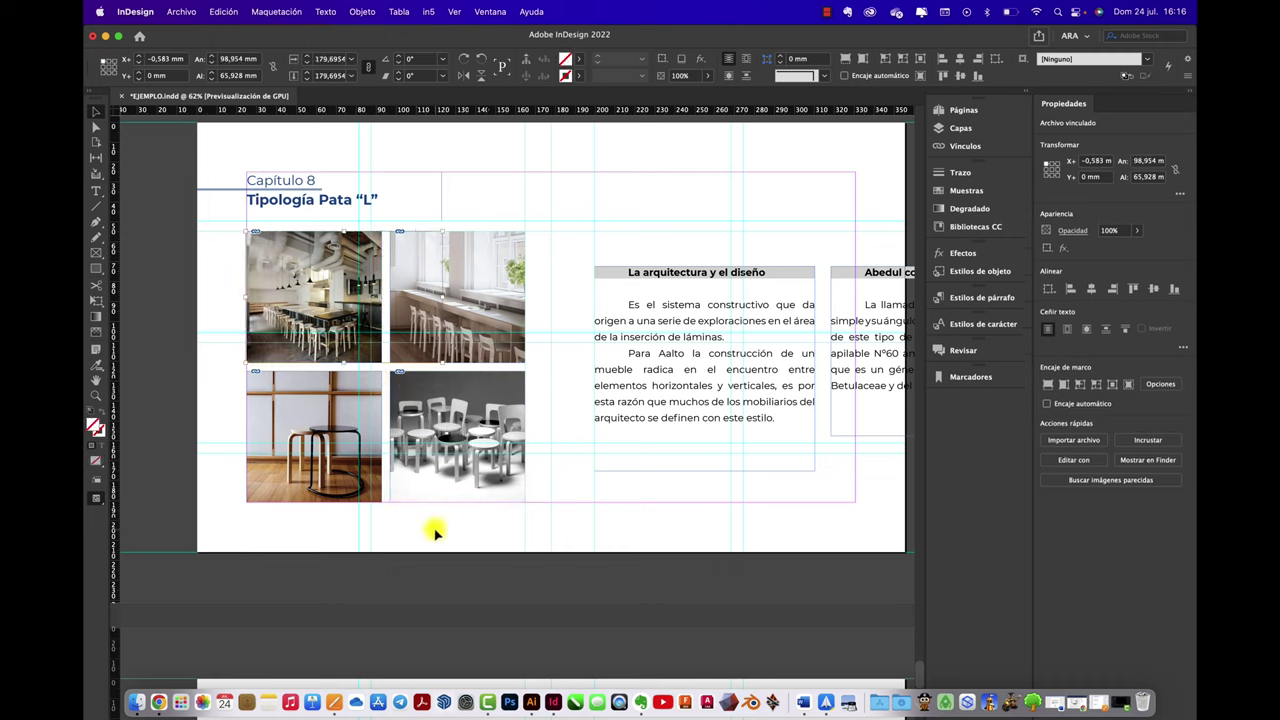
{"action": "left_click", "coordinate": [435, 532]}
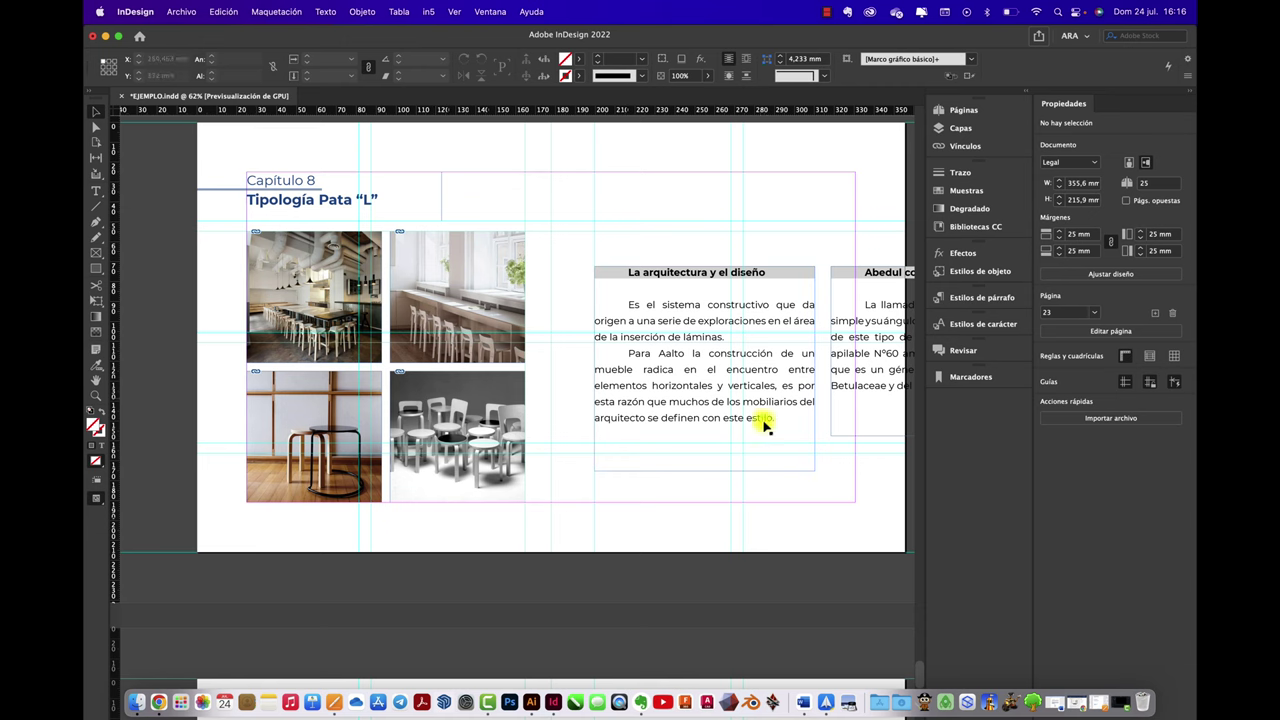
Move the "Abedul como materia prima" and "Nunca menor a 90°" text frames exactly over the "La arquitectura y el diseño" frame.
{"action": "scroll", "coordinate": [651, 429], "scroll_direction": "right", "scroll_amount": 4}
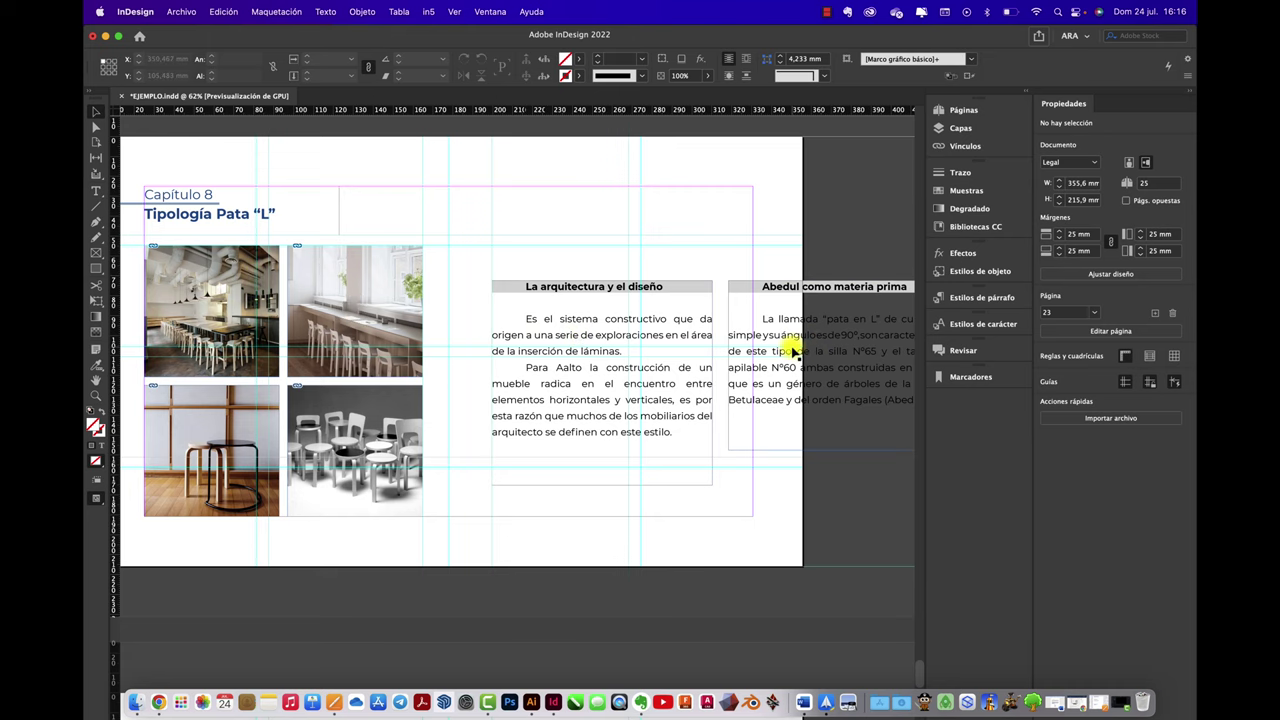
{"action": "scroll", "coordinate": [793, 350], "scroll_direction": "down", "scroll_amount": 5}
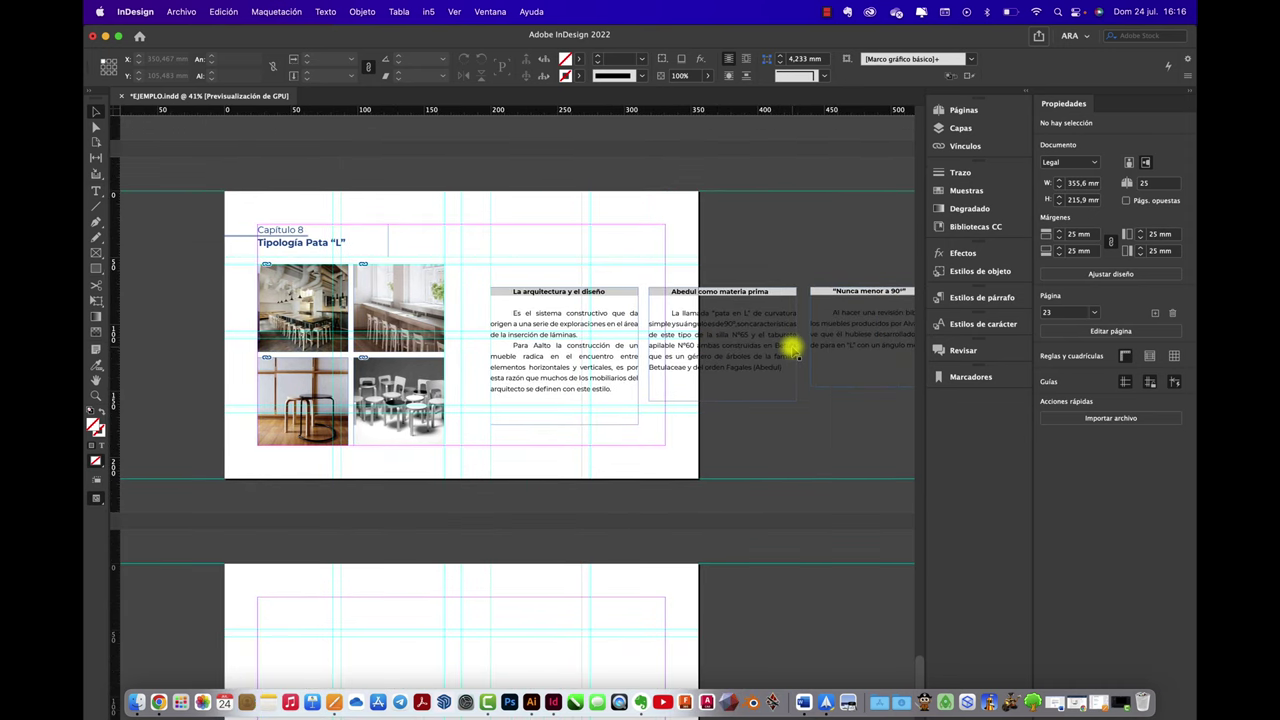
{"action": "scroll", "coordinate": [793, 350], "scroll_direction": "right", "scroll_amount": 5}
{"action": "scroll", "coordinate": [793, 350], "scroll_direction": "up", "scroll_amount": 1}
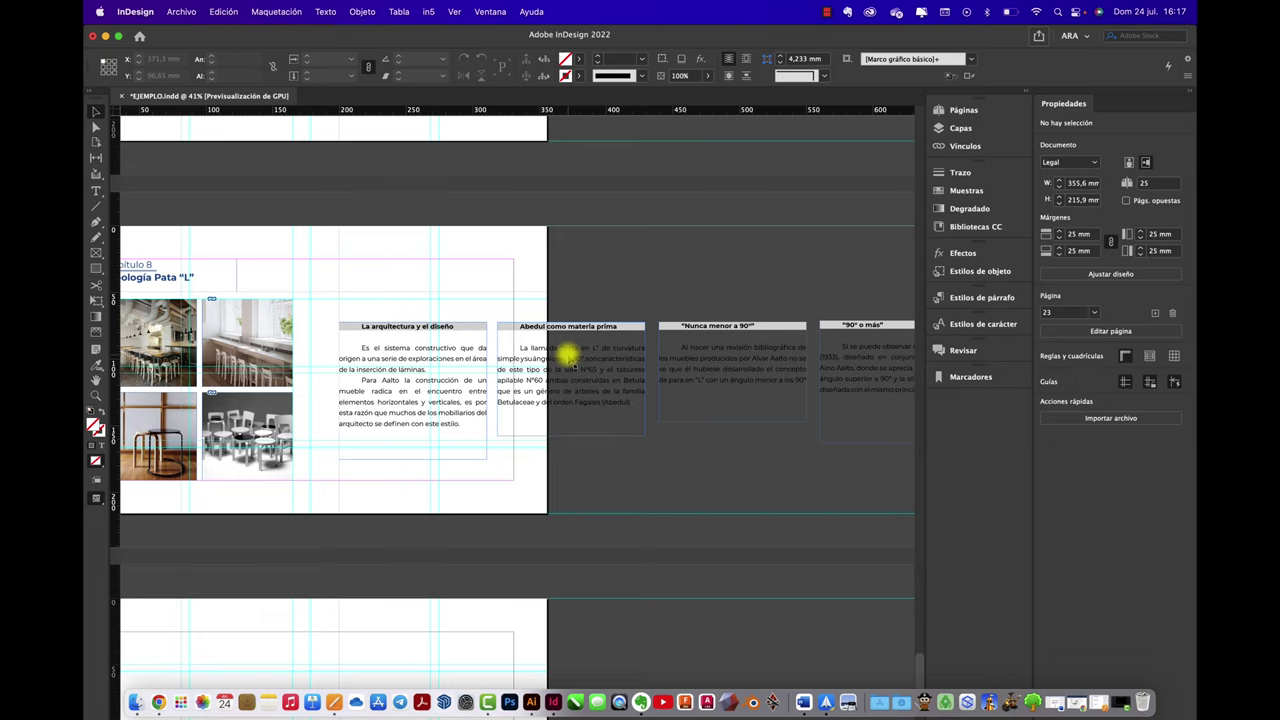
{"action": "scroll", "coordinate": [567, 355], "scroll_direction": "up", "scroll_amount": 3}
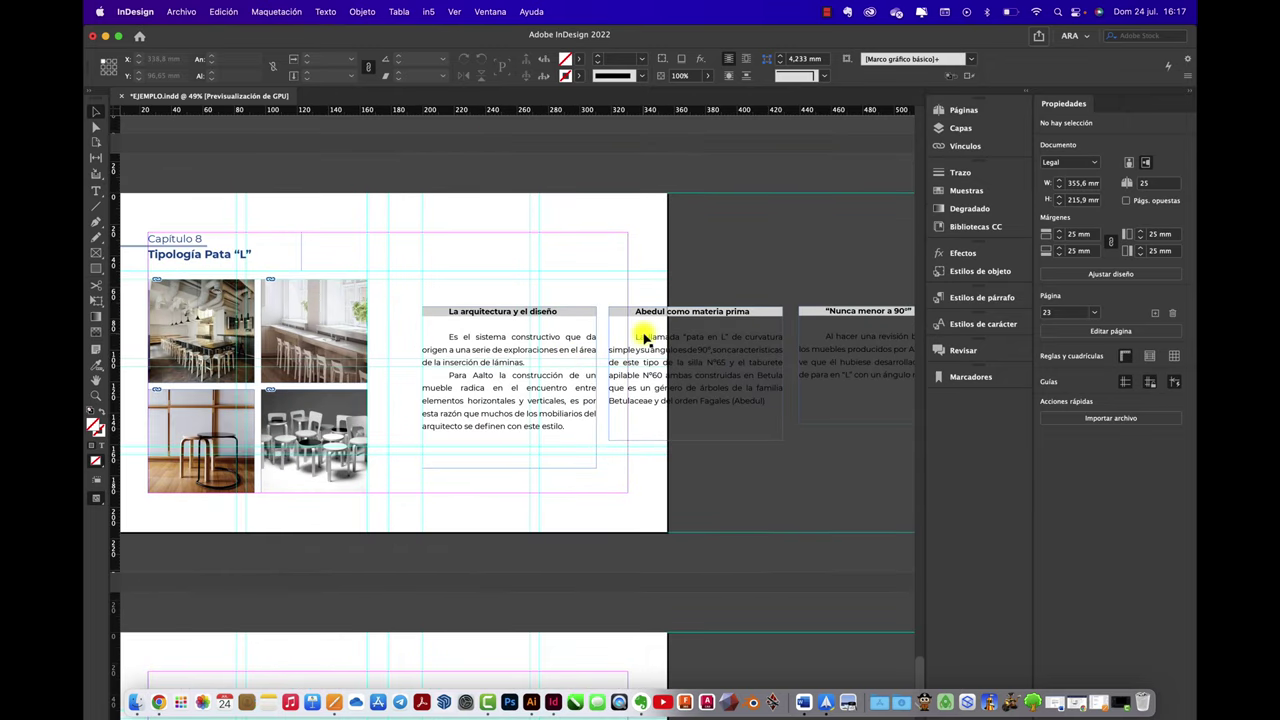
{"action": "left_click_drag", "start_coordinate": [648, 336], "coordinate": [372, 304]}
{"action": "scroll", "coordinate": [654, 403], "scroll_direction": "up", "scroll_amount": 3}
{"action": "scroll", "coordinate": [540, 323], "scroll_direction": "down", "scroll_amount": 3}
{"action": "left_click_drag", "start_coordinate": [839, 317], "coordinate": [416, 310]}
Move the "90° o más" text frame onto the stacked text frames at X 199.55 mm, Y 72.355 mm.
{"action": "scroll", "coordinate": [643, 314], "scroll_direction": "down", "scroll_amount": 2}
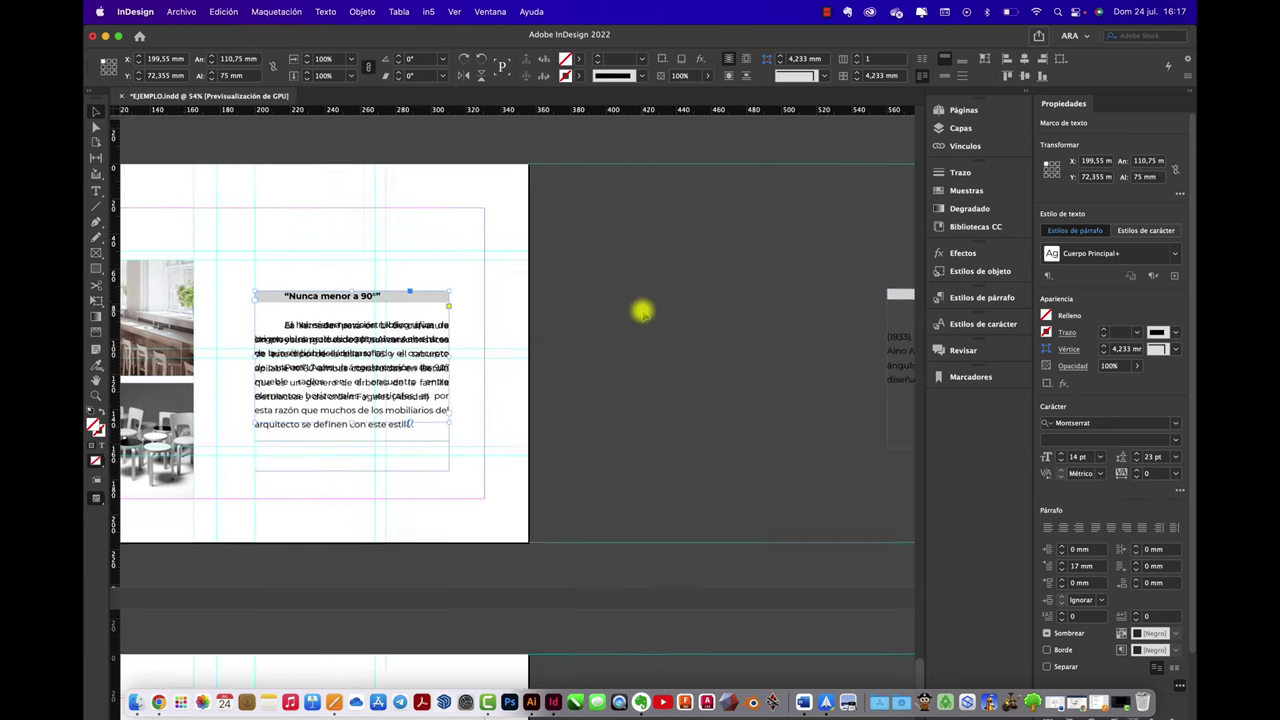
{"action": "left_click_drag", "start_coordinate": [857, 346], "coordinate": [529, 343]}
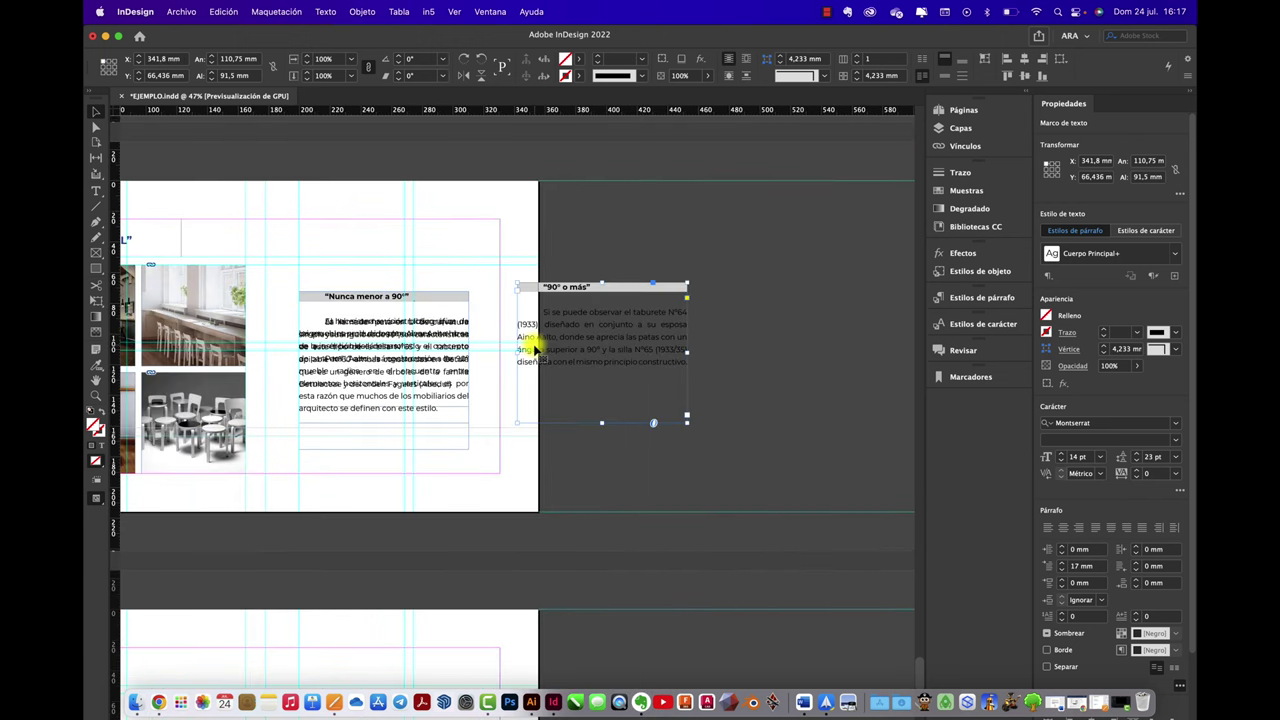
{"action": "scroll", "coordinate": [534, 343], "scroll_direction": "up", "scroll_amount": 3}
{"action": "left_click_drag", "start_coordinate": [634, 334], "coordinate": [348, 350]}
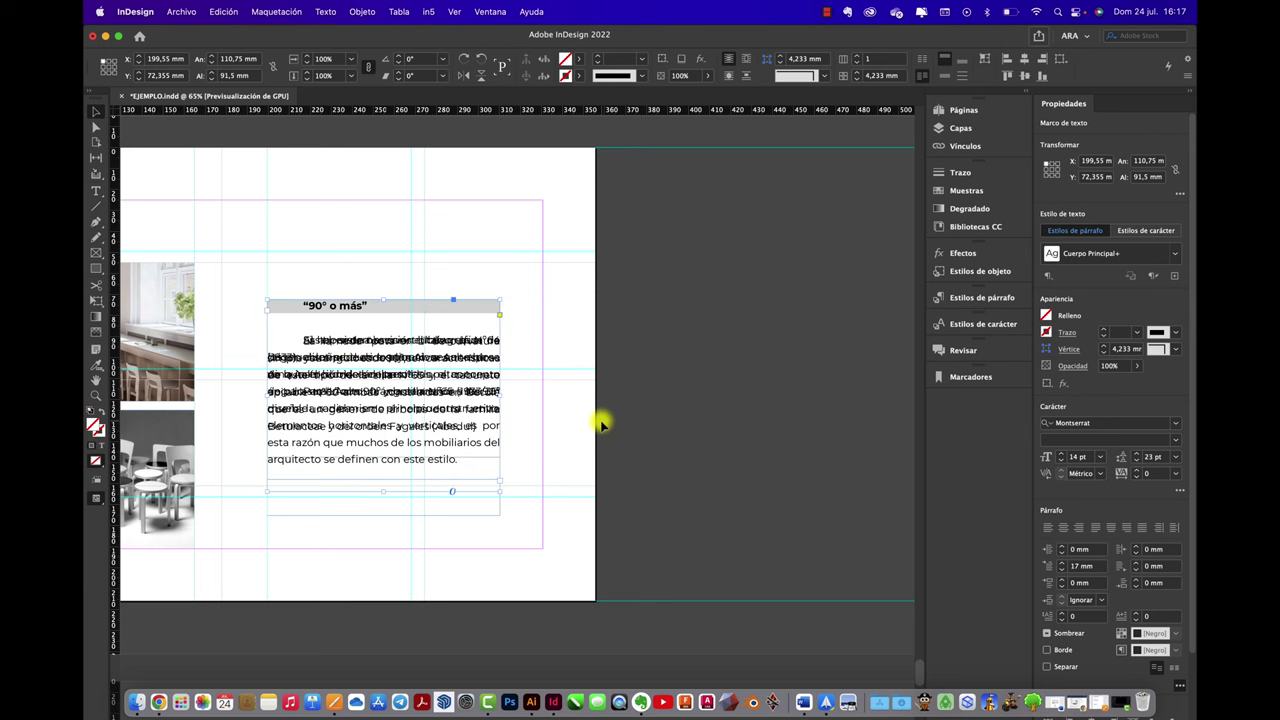
Combine the four stacked text frames into one multi-state object with a separate state for each frame.
{"action": "scroll", "coordinate": [603, 422], "scroll_direction": "left", "scroll_amount": 10}
{"action": "scroll", "coordinate": [603, 422], "scroll_direction": "down", "scroll_amount": 2}
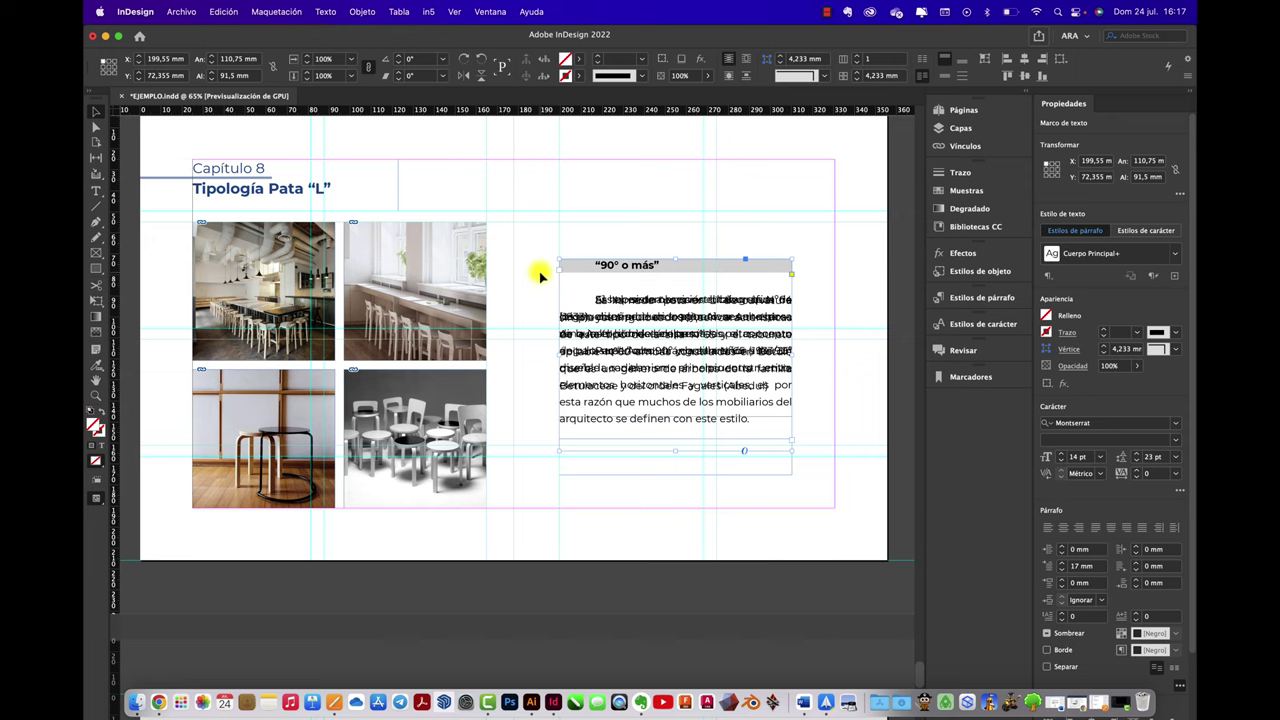
{"action": "scroll", "coordinate": [645, 316], "scroll_direction": "up", "scroll_amount": 4}
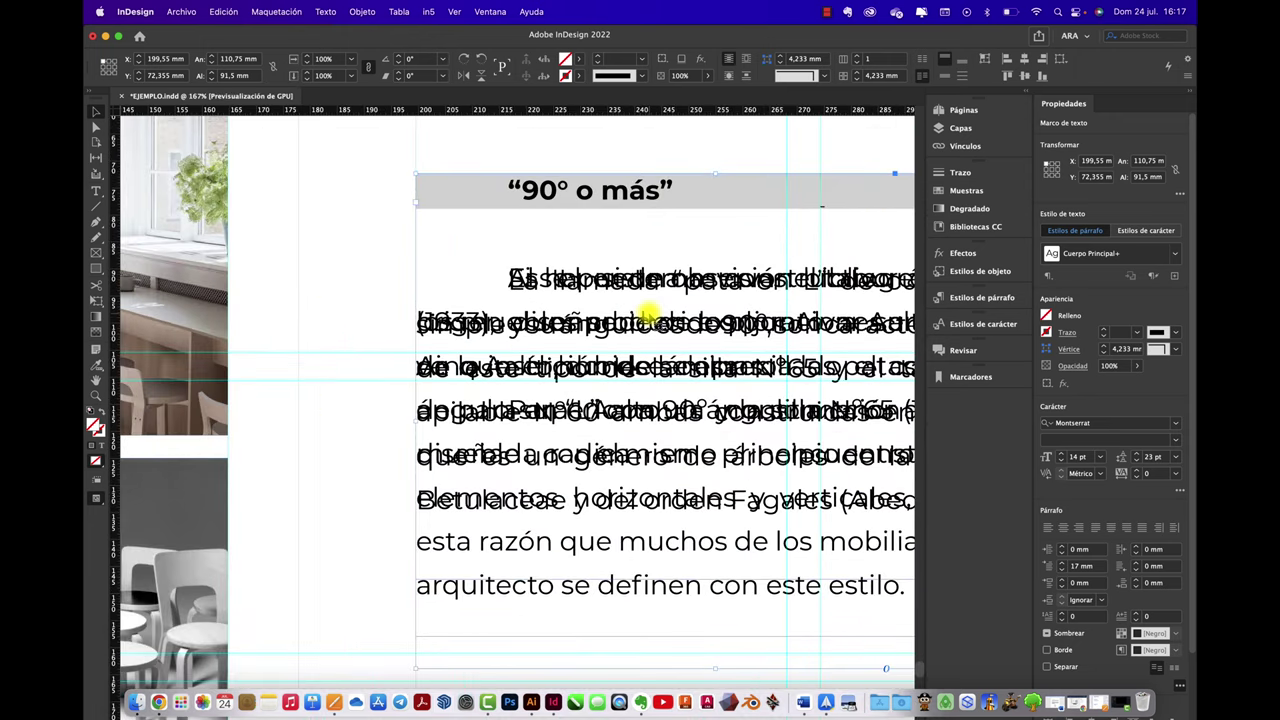
{"action": "scroll", "coordinate": [646, 318], "scroll_direction": "down", "scroll_amount": 5}
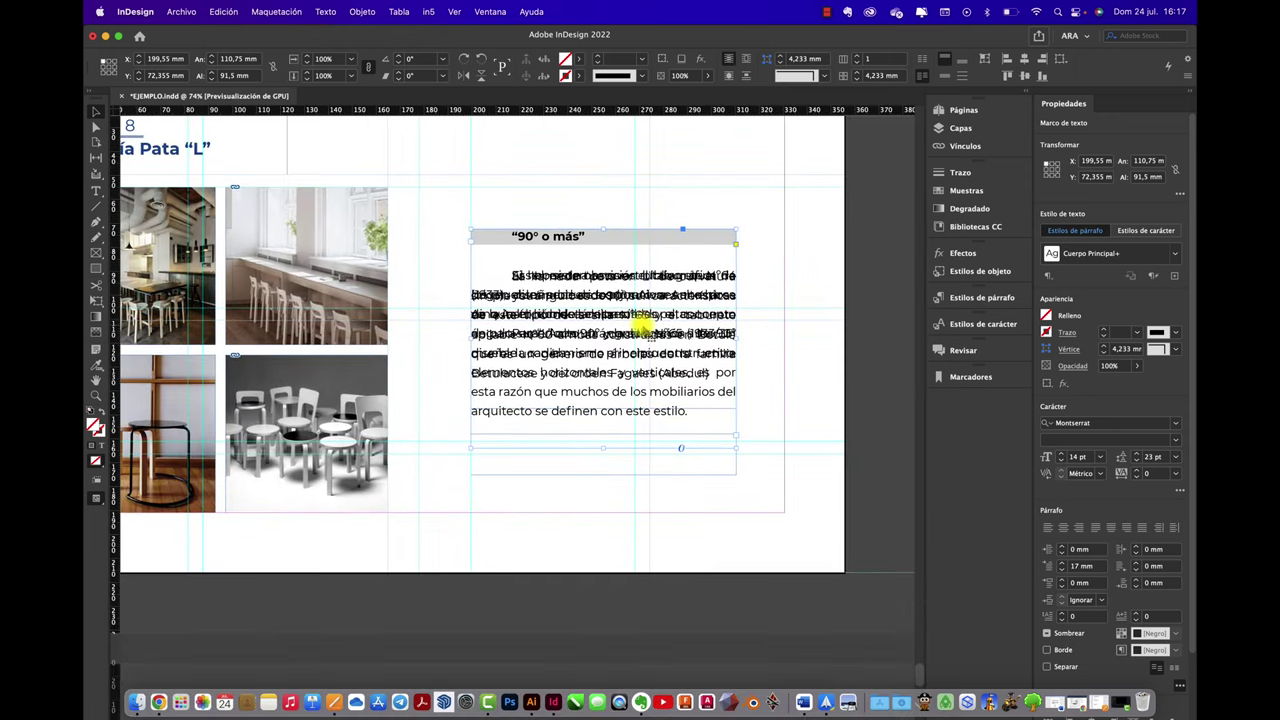
{"action": "left_click_drag", "start_coordinate": [457, 210], "coordinate": [750, 486]}
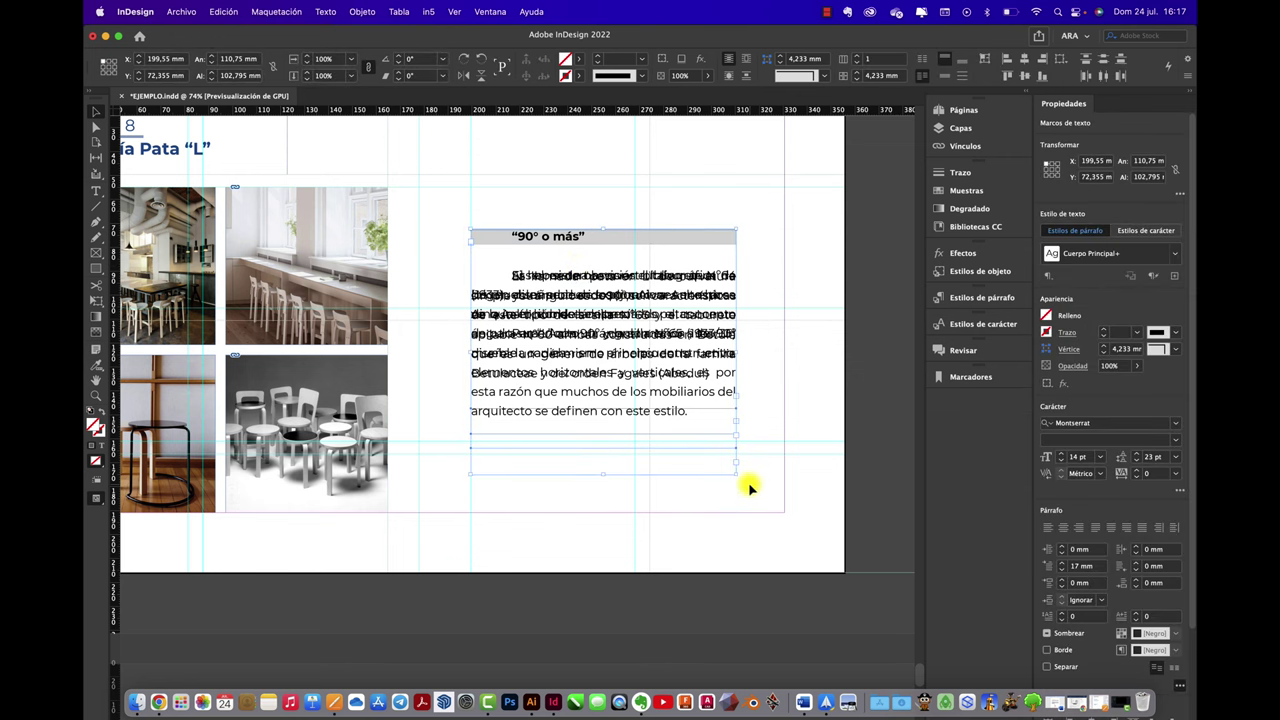
{"action": "left_click", "coordinate": [489, 11]}
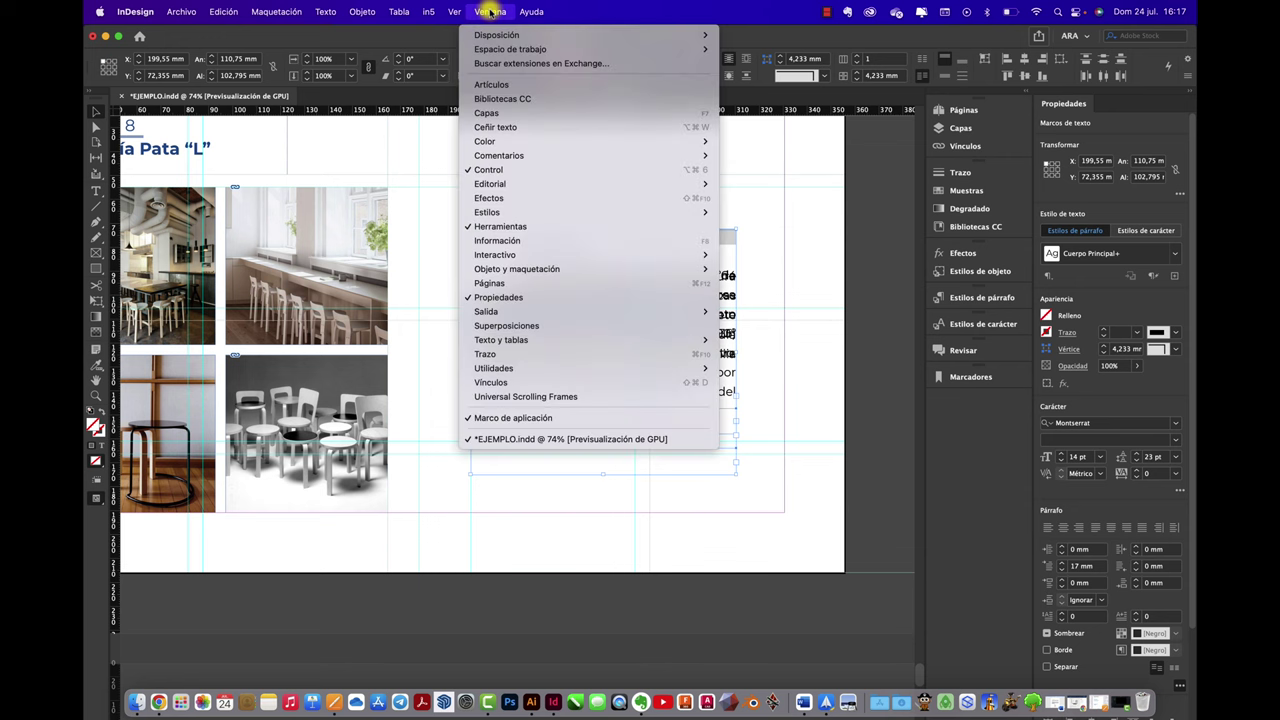
{"action": "mouse_move", "coordinate": [589, 261]}
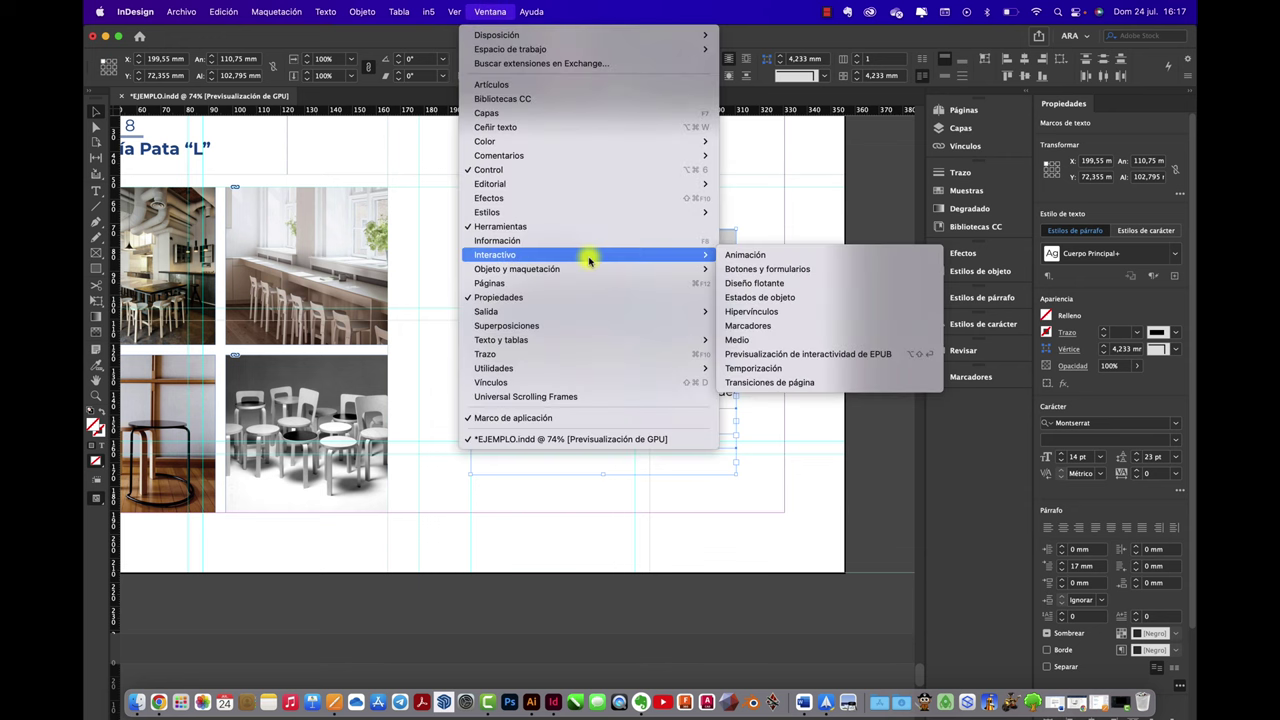
{"action": "left_click", "coordinate": [783, 297]}
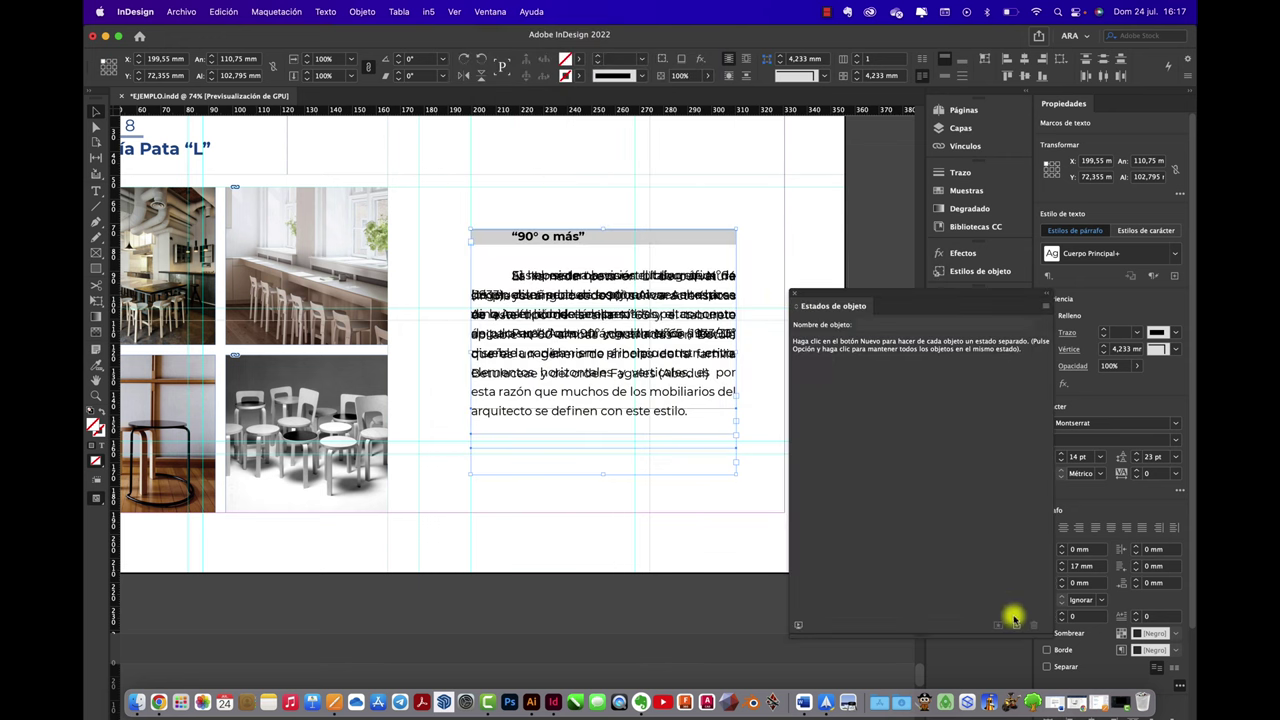
{"action": "left_click", "coordinate": [1045, 305]}
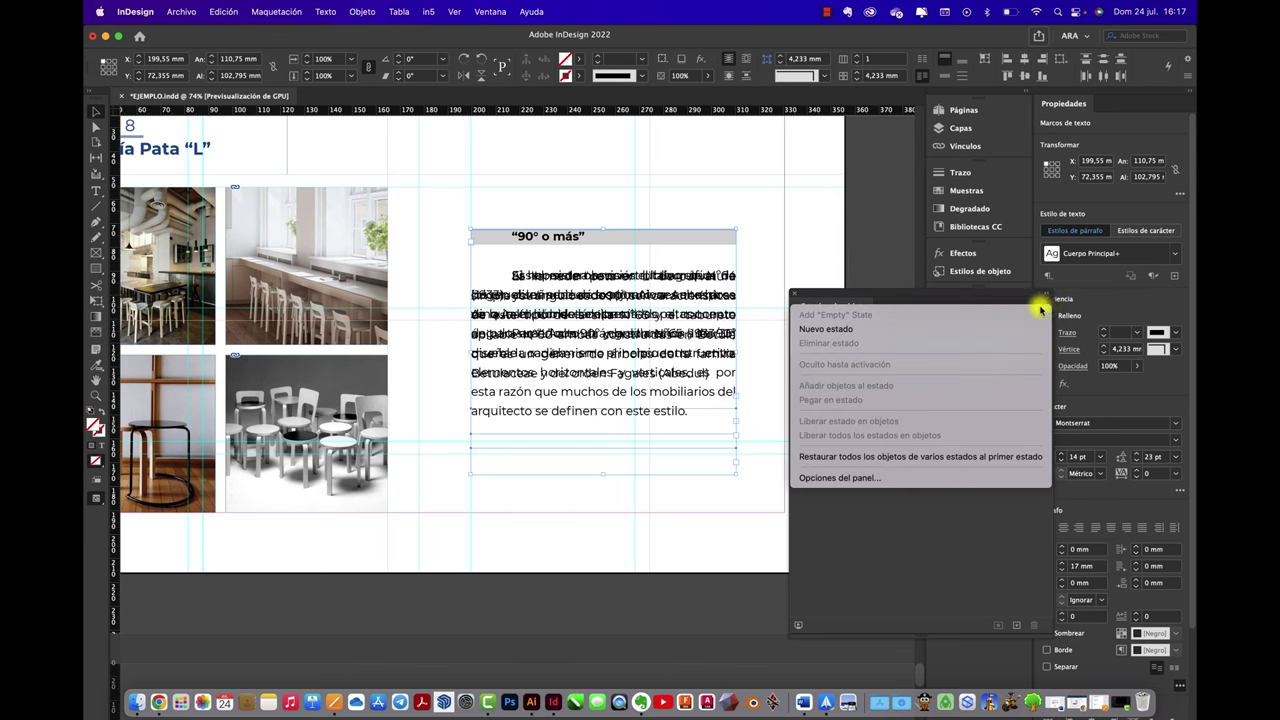
{"action": "left_click", "coordinate": [910, 328]}
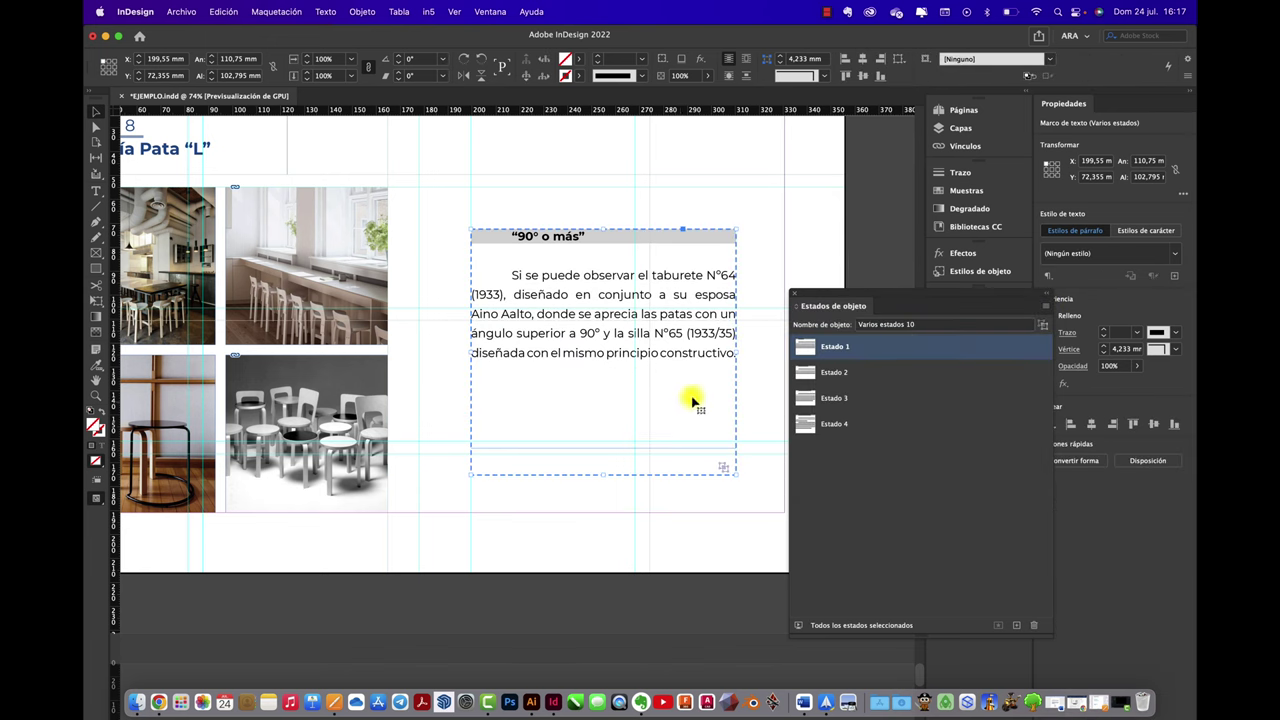
Reorder the object states to Estado 4, Estado 3, Estado 2, Estado 1 and close the object states settings.
{"action": "left_click", "coordinate": [806, 424]}
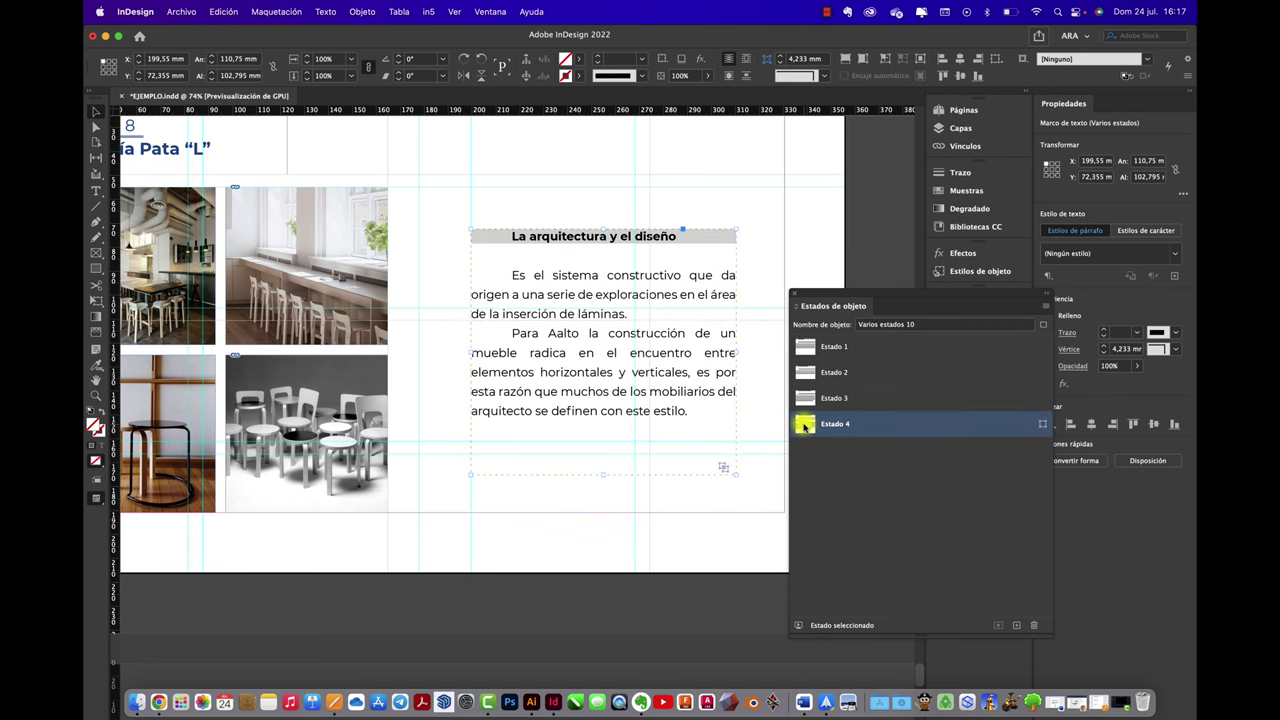
{"action": "scroll", "coordinate": [711, 449], "scroll_direction": "left", "scroll_amount": 2}
{"action": "scroll", "coordinate": [711, 449], "scroll_direction": "up", "scroll_amount": 1}
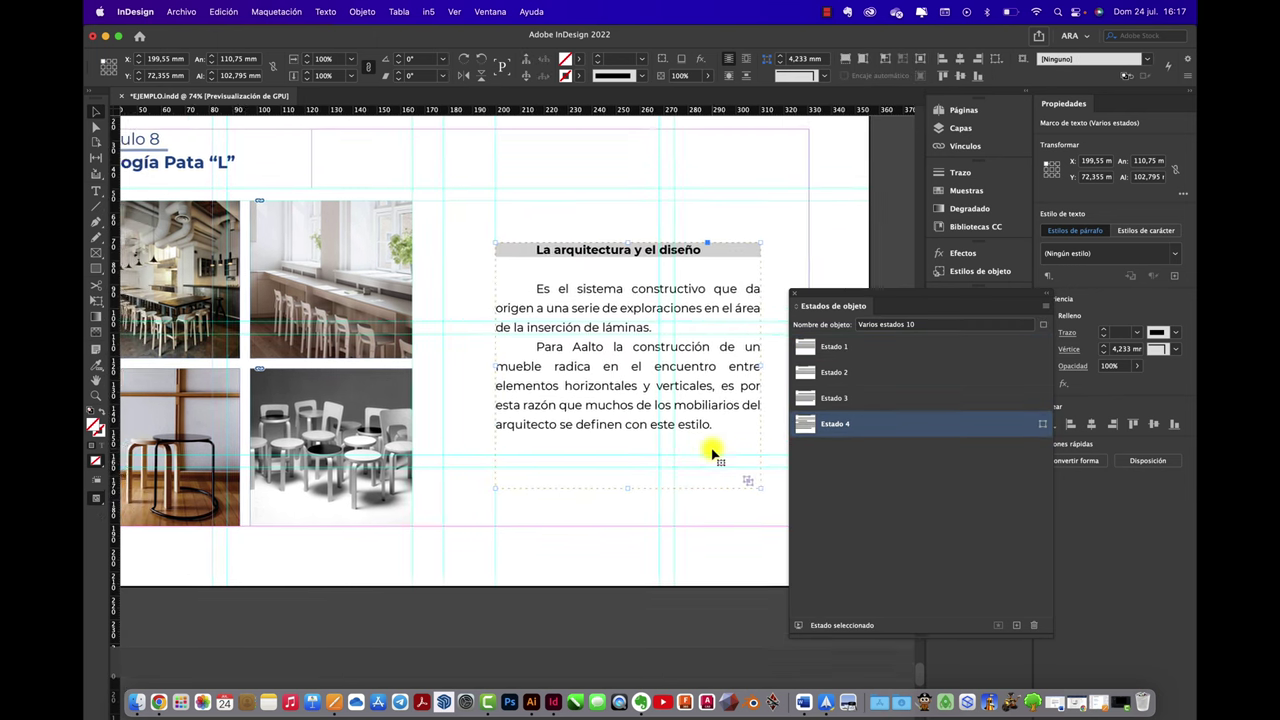
{"action": "left_click", "coordinate": [806, 398]}
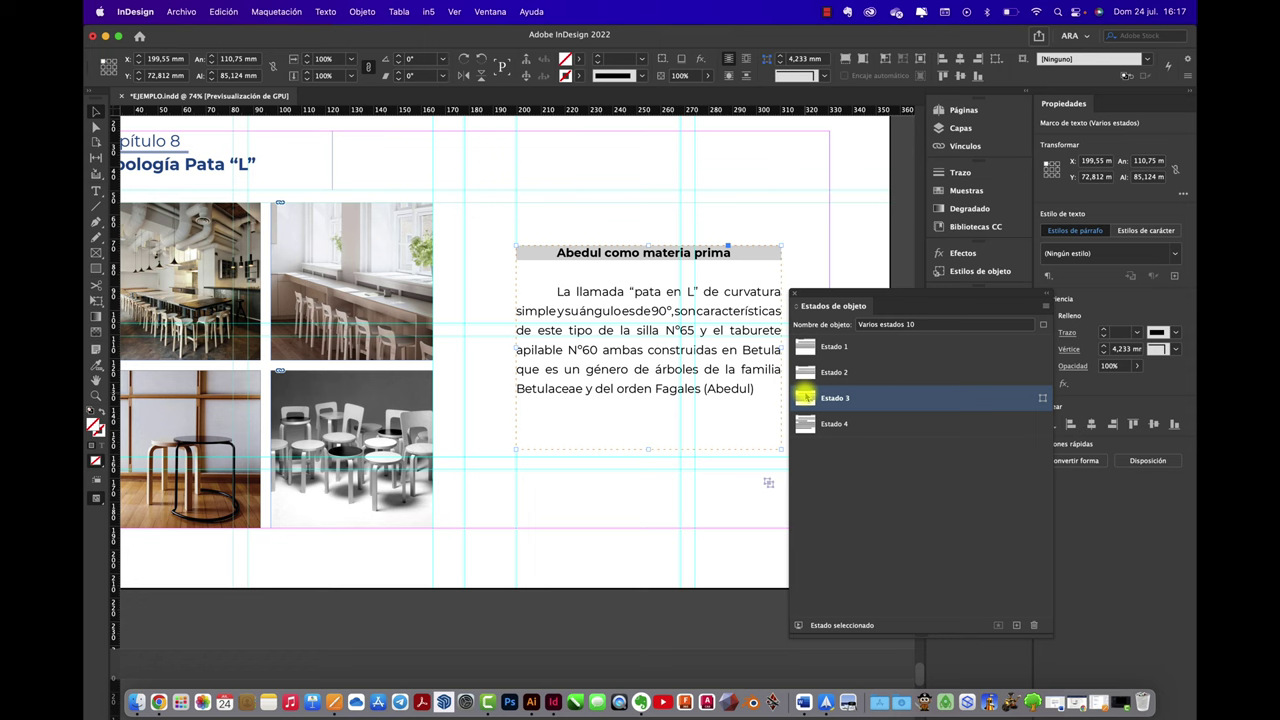
{"action": "left_click_drag", "start_coordinate": [806, 398], "coordinate": [808, 423]}
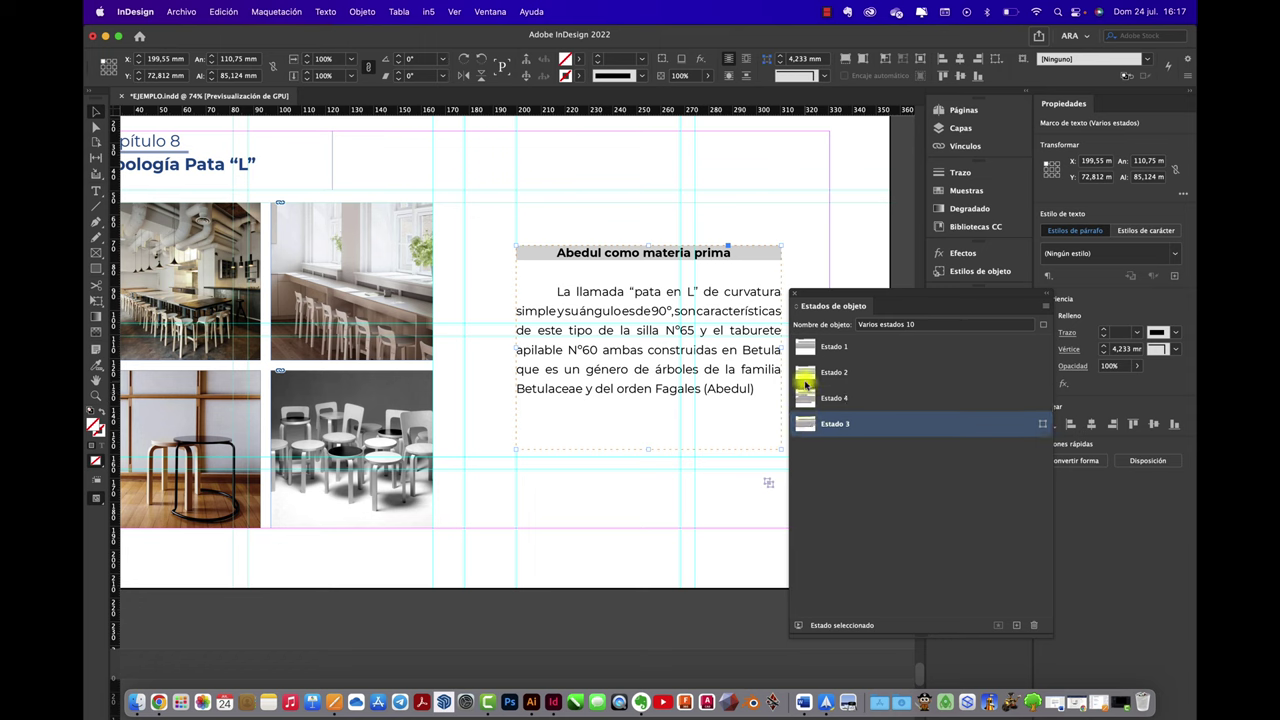
{"action": "left_click", "coordinate": [806, 372]}
{"action": "left_click_drag", "start_coordinate": [806, 372], "coordinate": [808, 425]}
{"action": "left_click", "coordinate": [806, 346]}
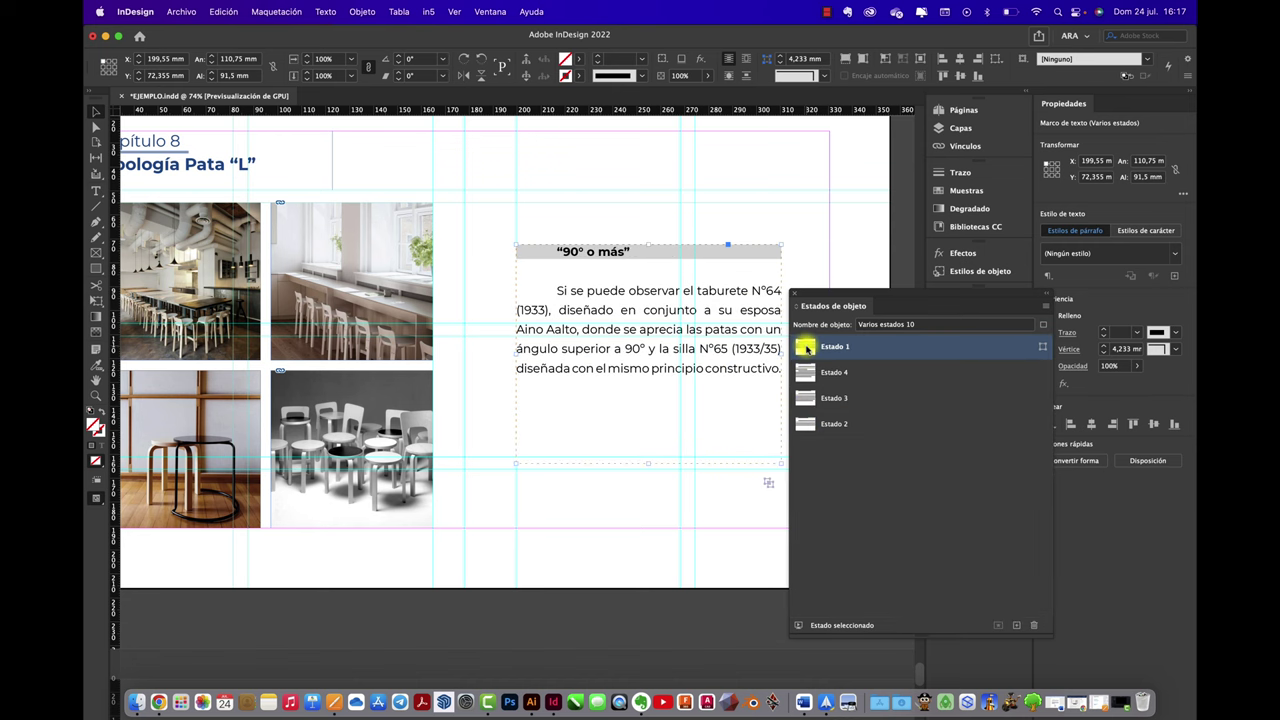
{"action": "left_click_drag", "start_coordinate": [806, 346], "coordinate": [810, 428]}
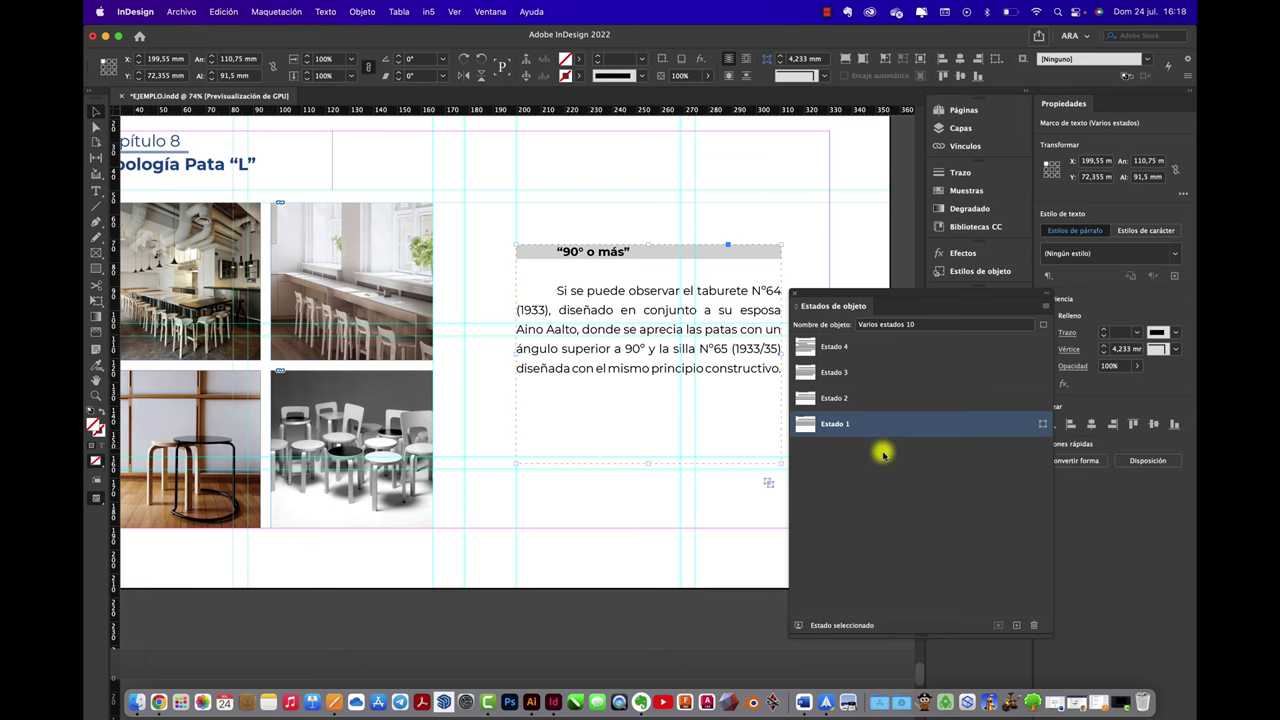
{"action": "left_click", "coordinate": [795, 297]}
Convert the upper-left dining room photo into a button.
{"action": "scroll", "coordinate": [667, 188], "scroll_direction": "down", "scroll_amount": 3}
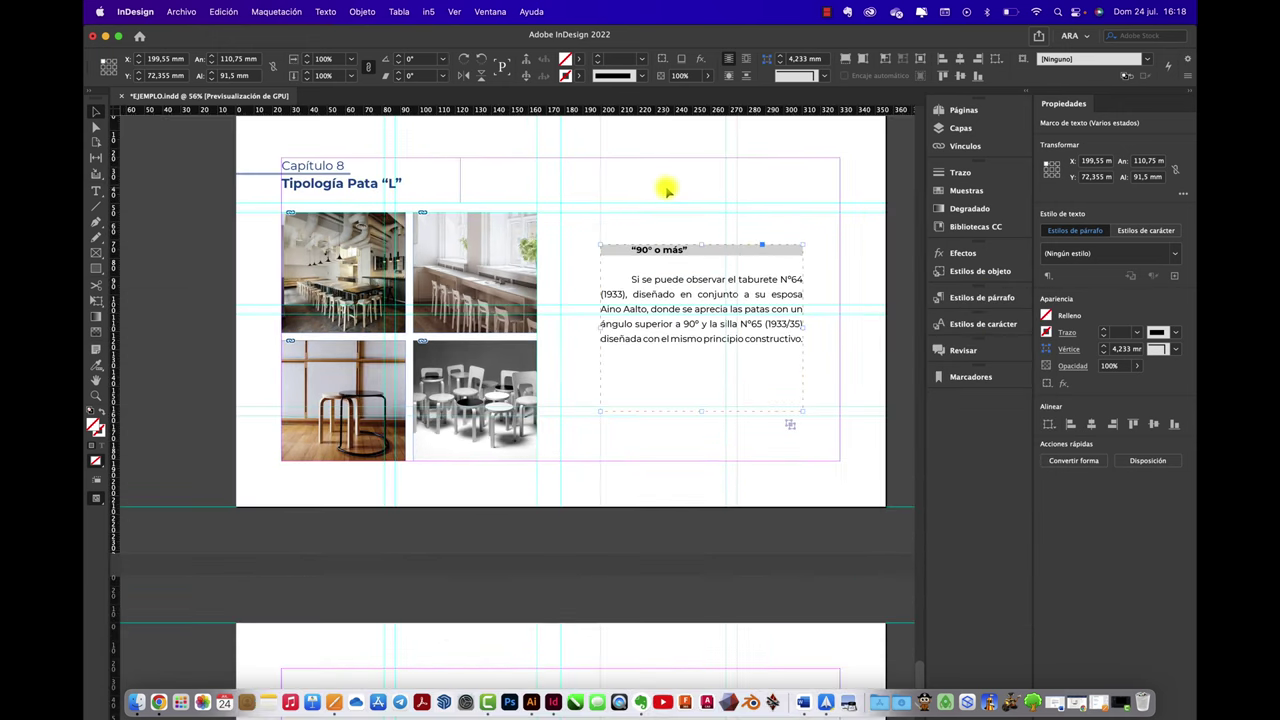
{"action": "scroll", "coordinate": [667, 188], "scroll_direction": "up", "scroll_amount": 1}
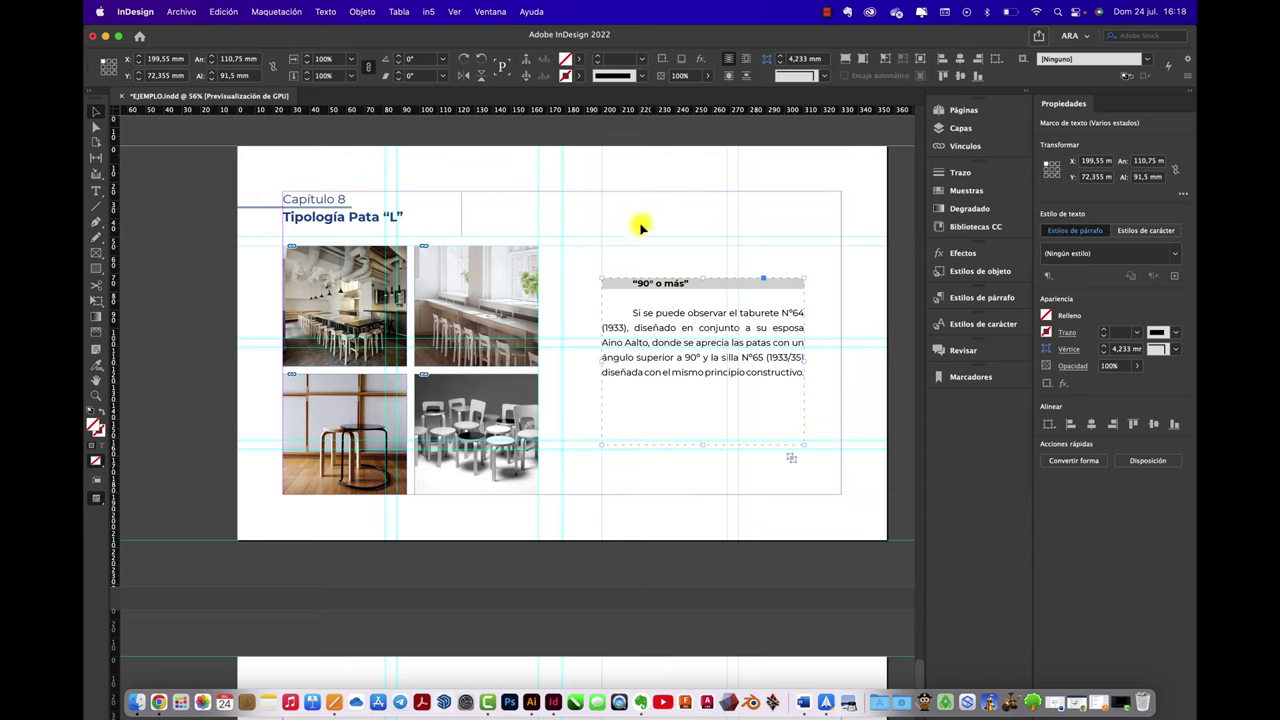
{"action": "left_click", "coordinate": [488, 12]}
{"action": "mouse_move", "coordinate": [671, 254]}
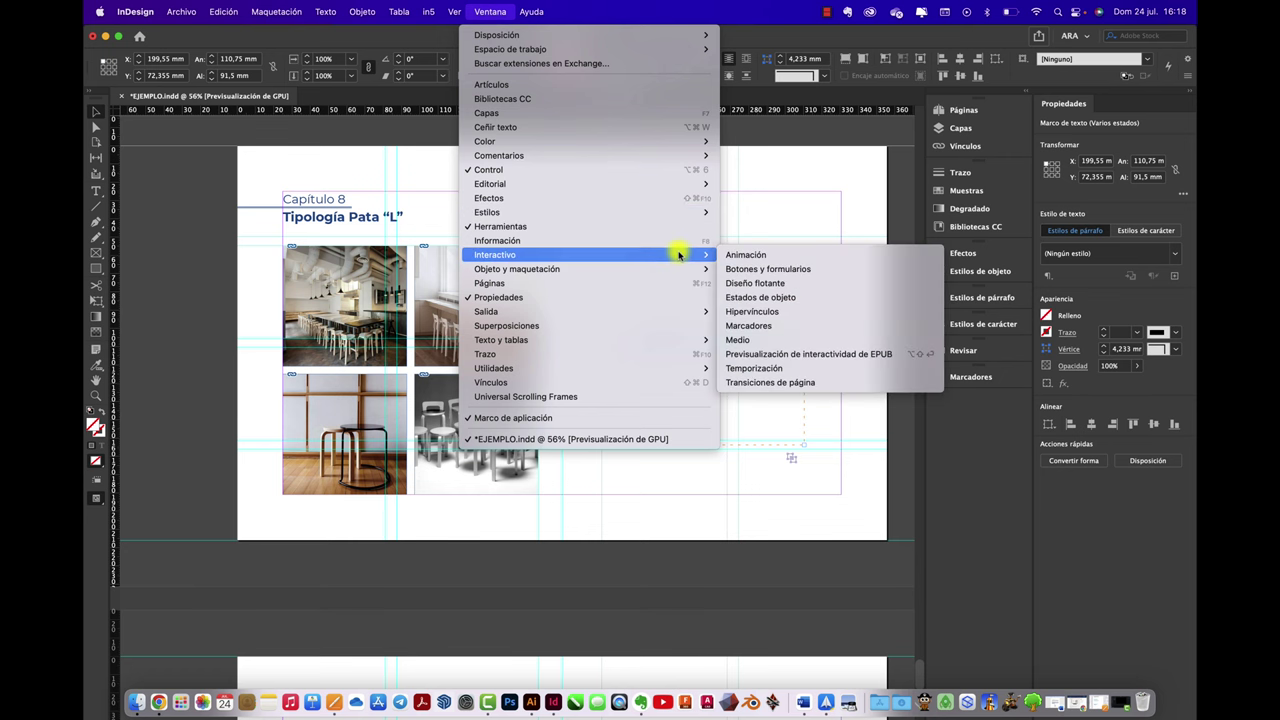
{"action": "left_click", "coordinate": [805, 272]}
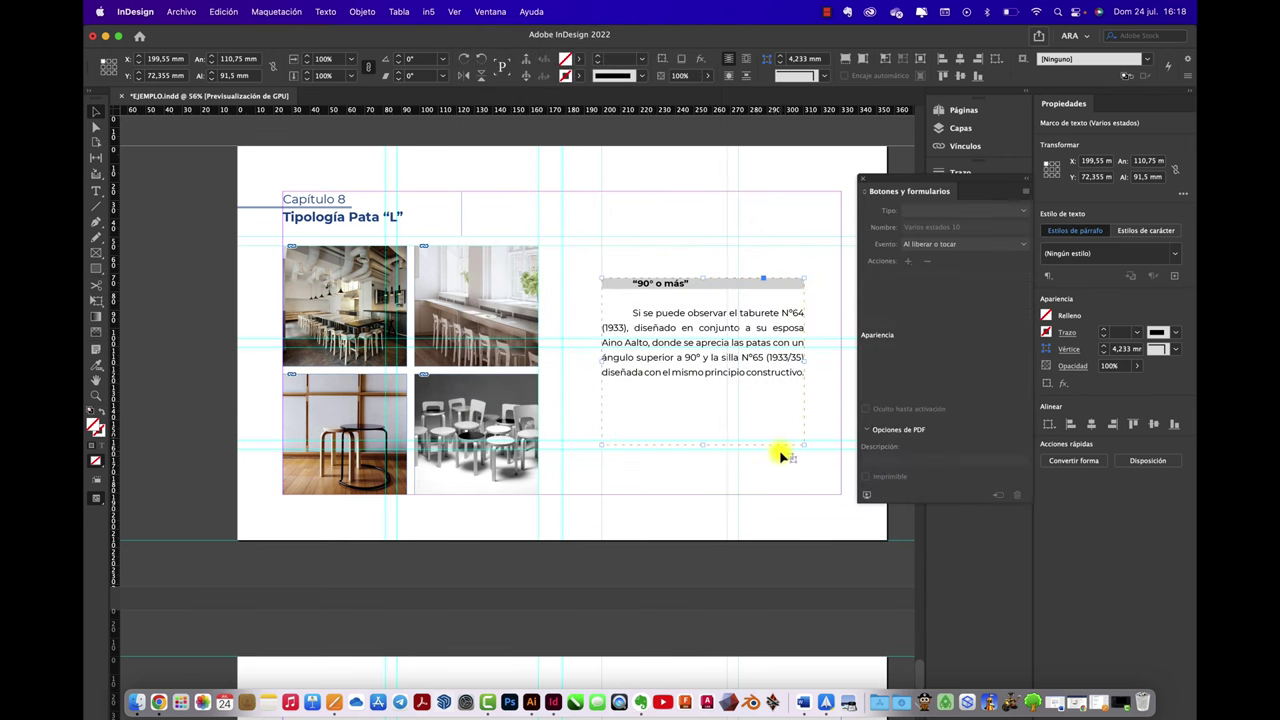
{"action": "scroll", "coordinate": [550, 350], "scroll_direction": "right", "scroll_amount": 2}
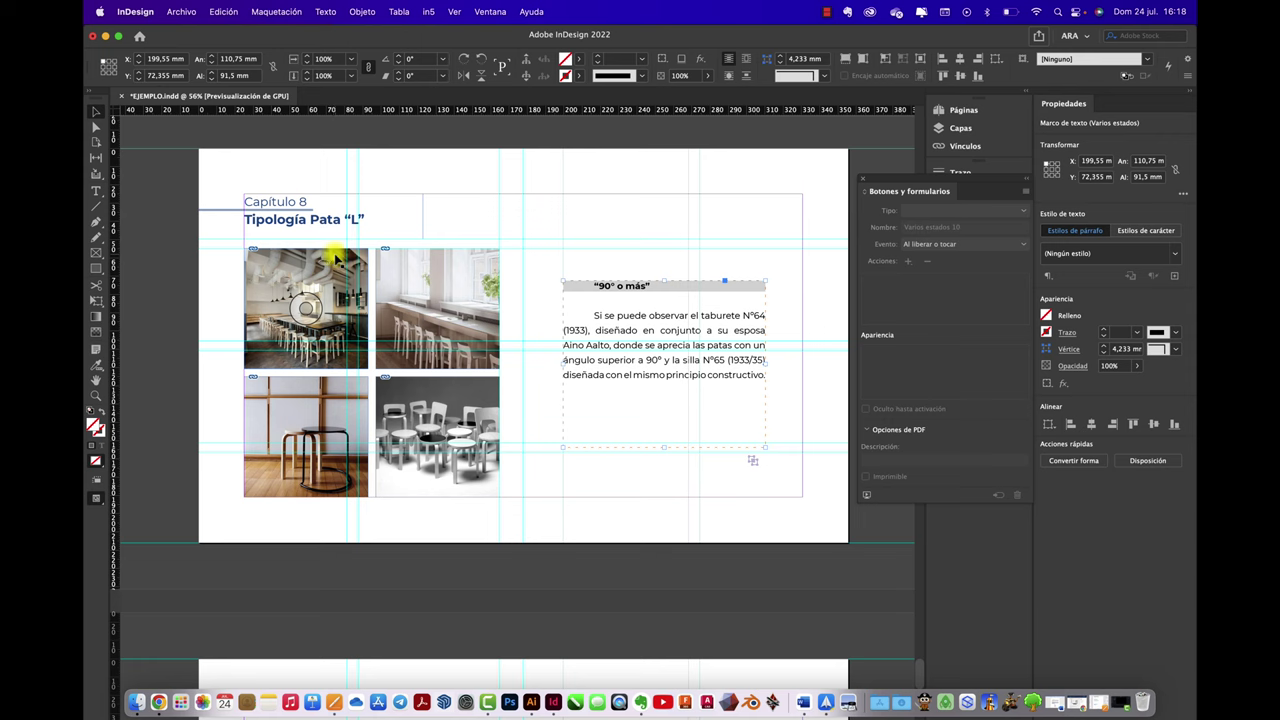
{"action": "left_click", "coordinate": [336, 259]}
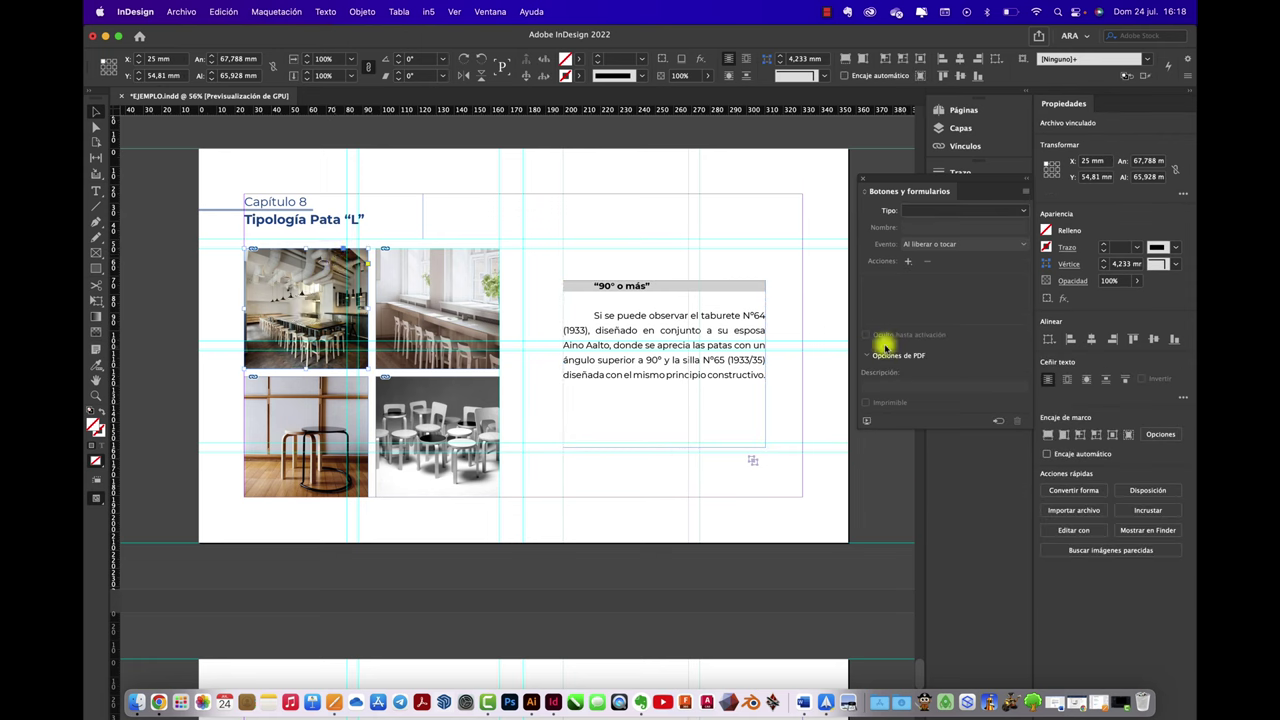
{"action": "left_click", "coordinate": [998, 421]}
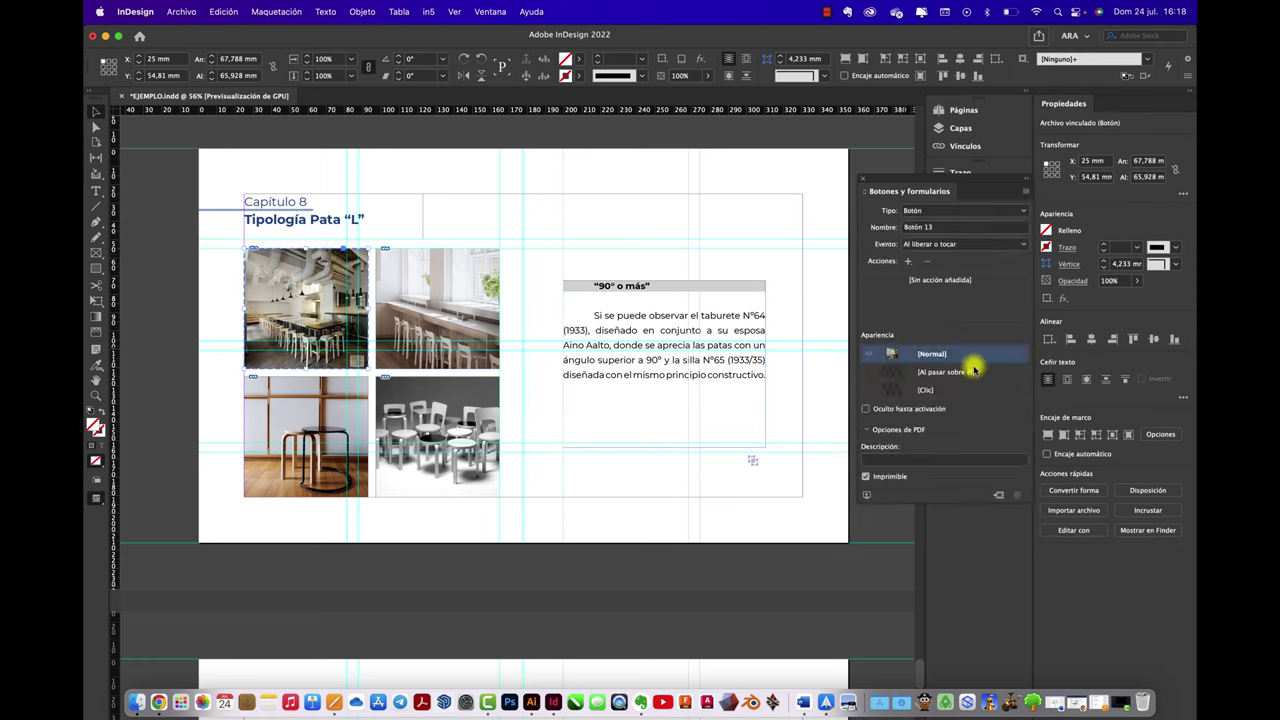
Give the dining room button an "Al hacer clic" event with an "Ir a estado" action targeting Estado 4 of the multi-state text object.
{"action": "left_click", "coordinate": [970, 244]}
{"action": "left_click", "coordinate": [952, 272]}
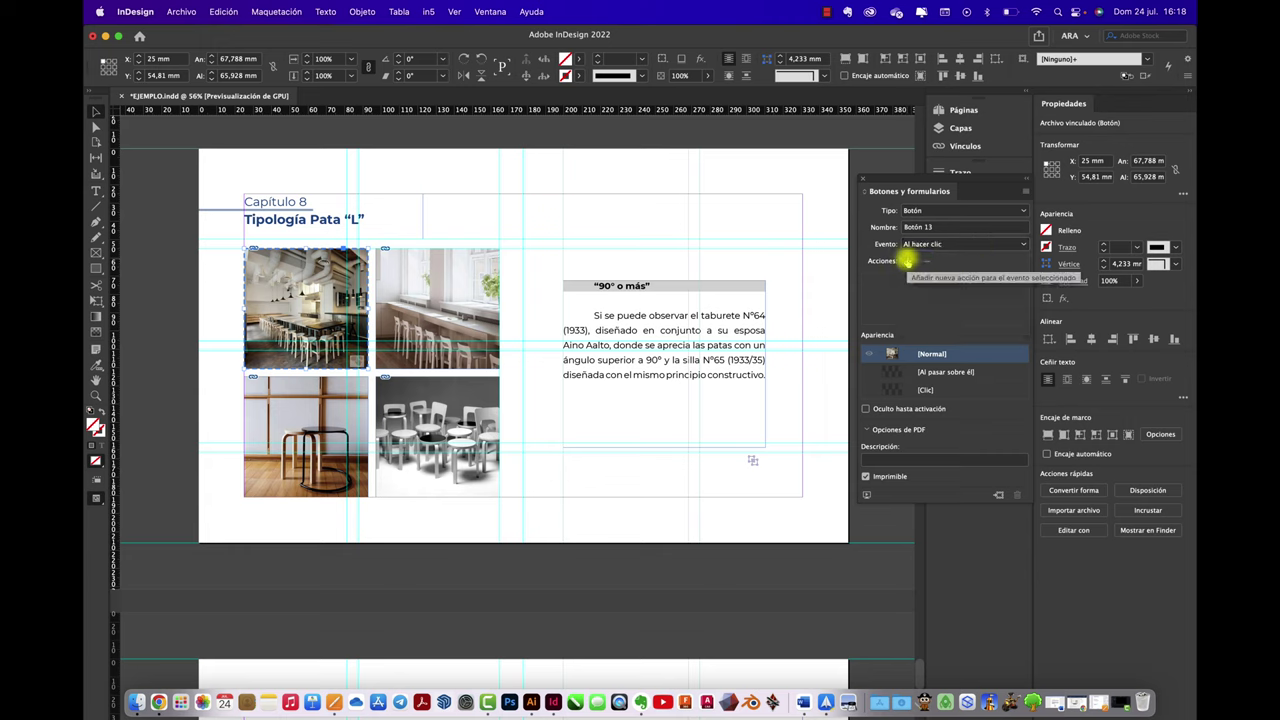
{"action": "left_click", "coordinate": [907, 261]}
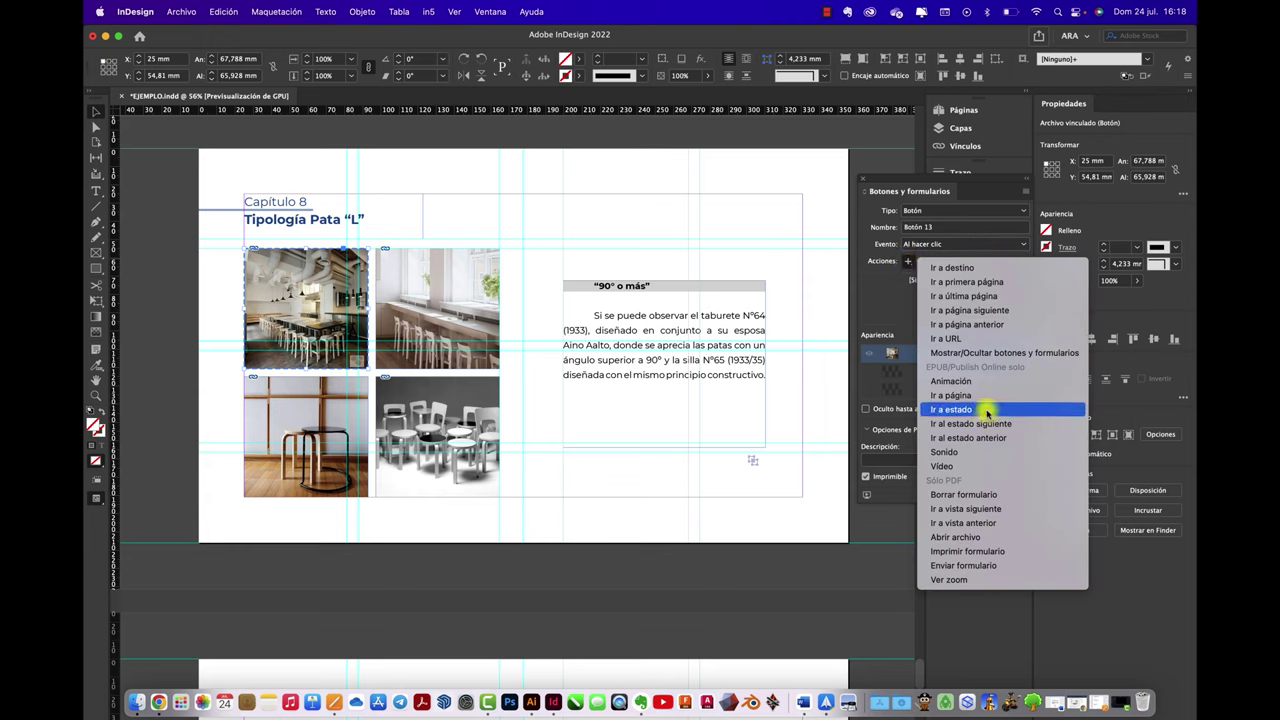
{"action": "left_click", "coordinate": [973, 409]}
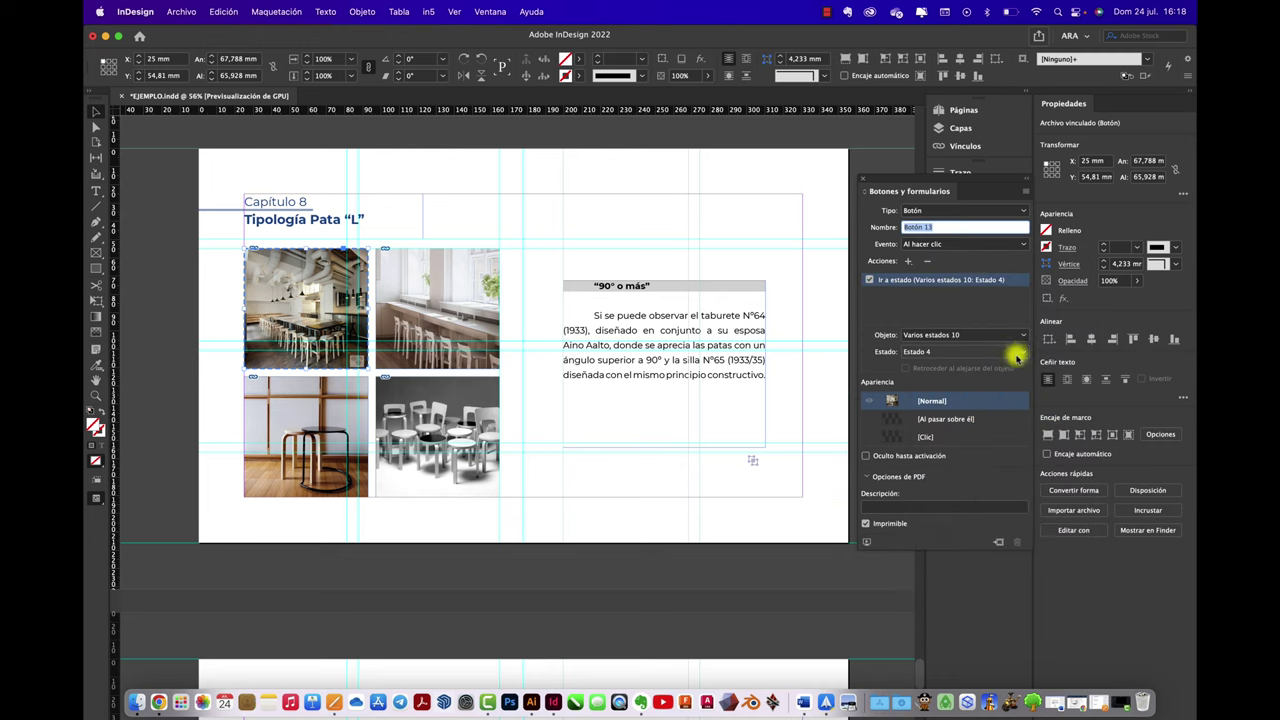
{"action": "left_click", "coordinate": [1024, 354]}
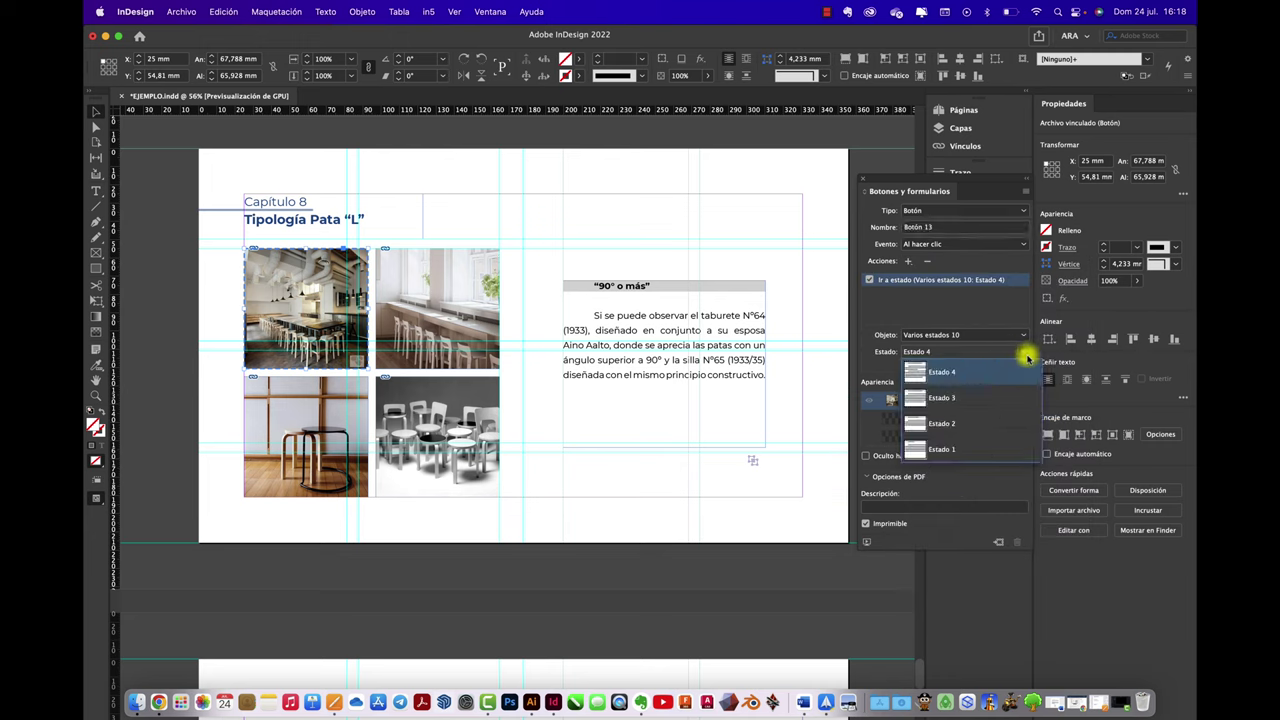
{"action": "left_click", "coordinate": [918, 372]}
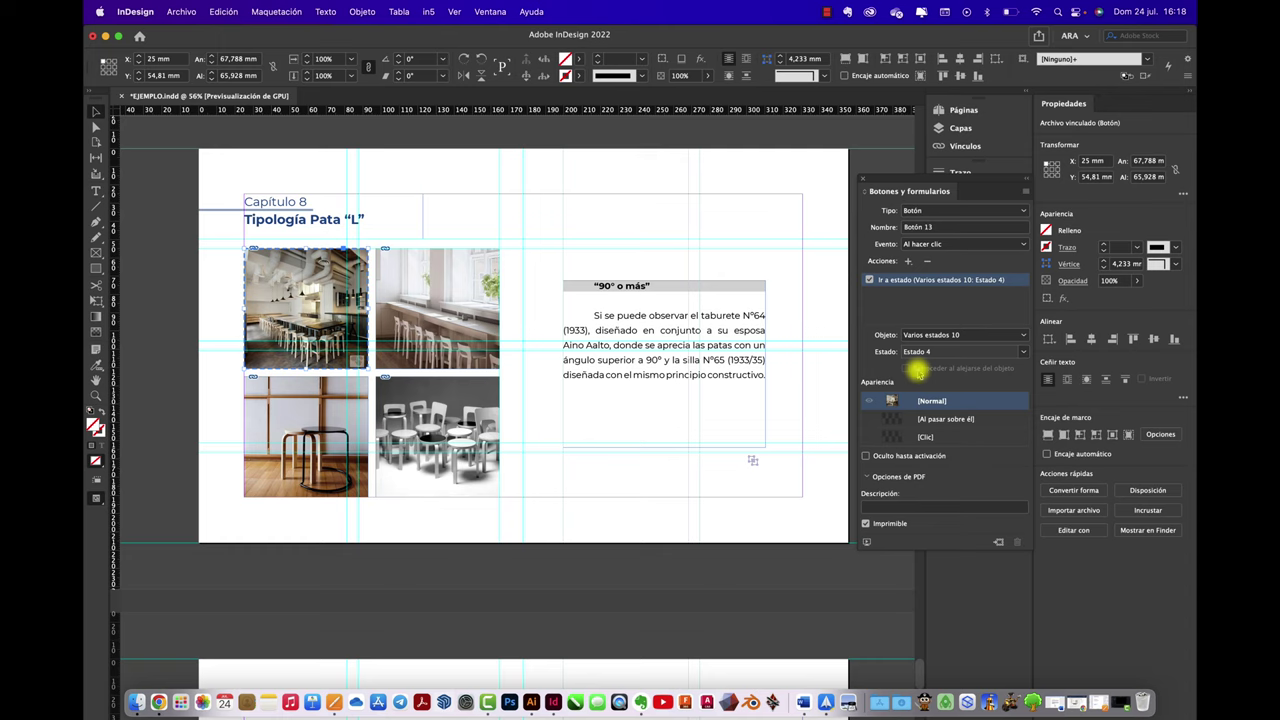
Make the upper-right window counter photo a button whose "Al hacer clic" event runs "Ir a estado" with Estado 3.
{"action": "left_click", "coordinate": [492, 264]}
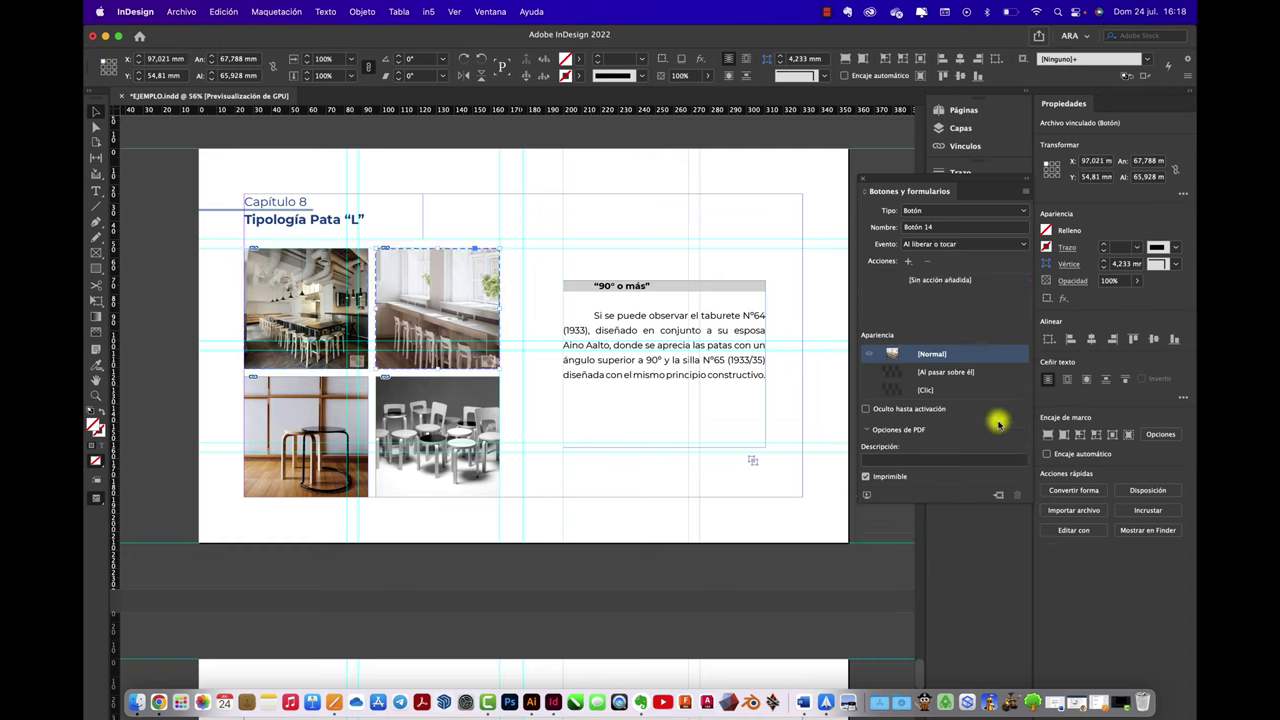
{"action": "left_click", "coordinate": [996, 246]}
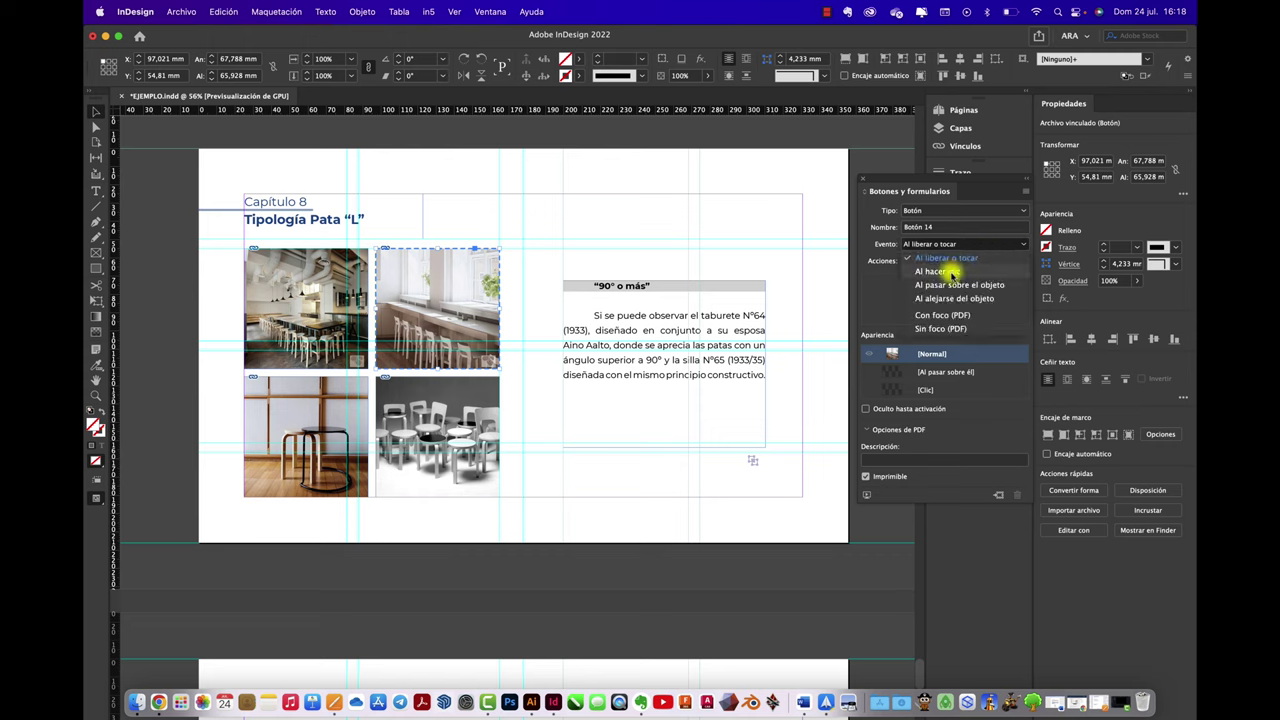
{"action": "left_click", "coordinate": [940, 271]}
{"action": "left_click", "coordinate": [908, 261]}
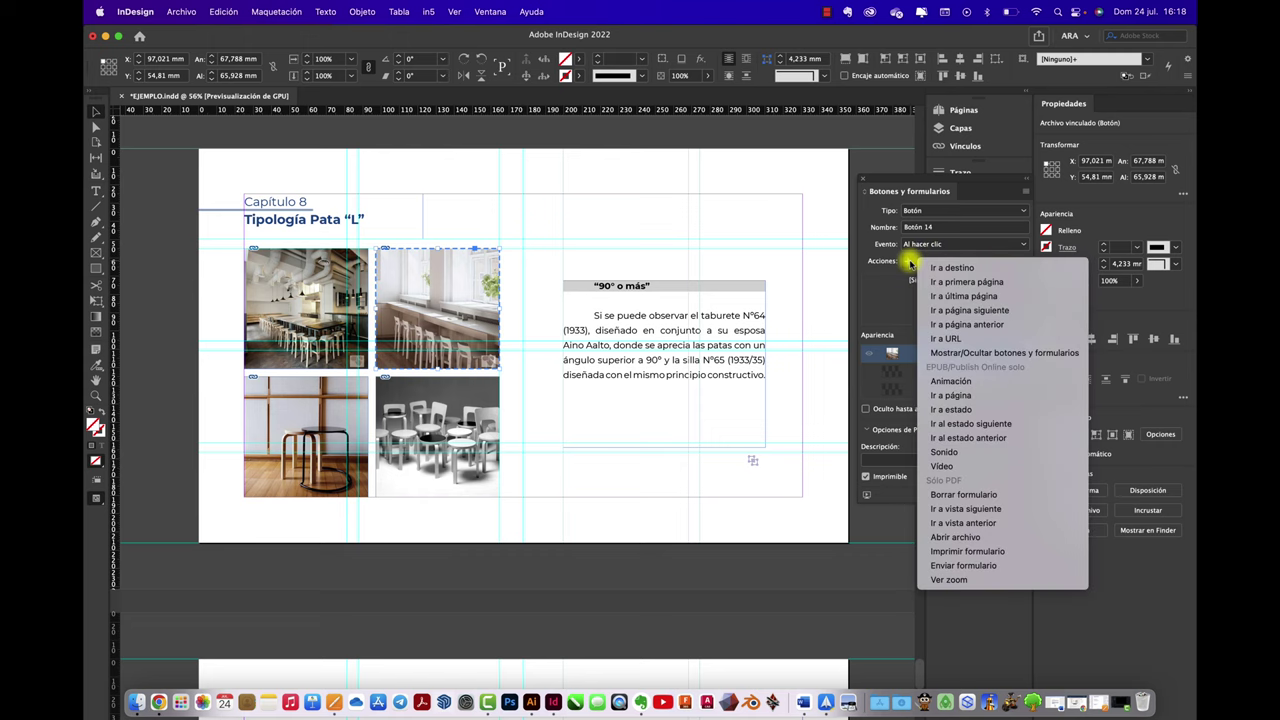
{"action": "left_click", "coordinate": [955, 409]}
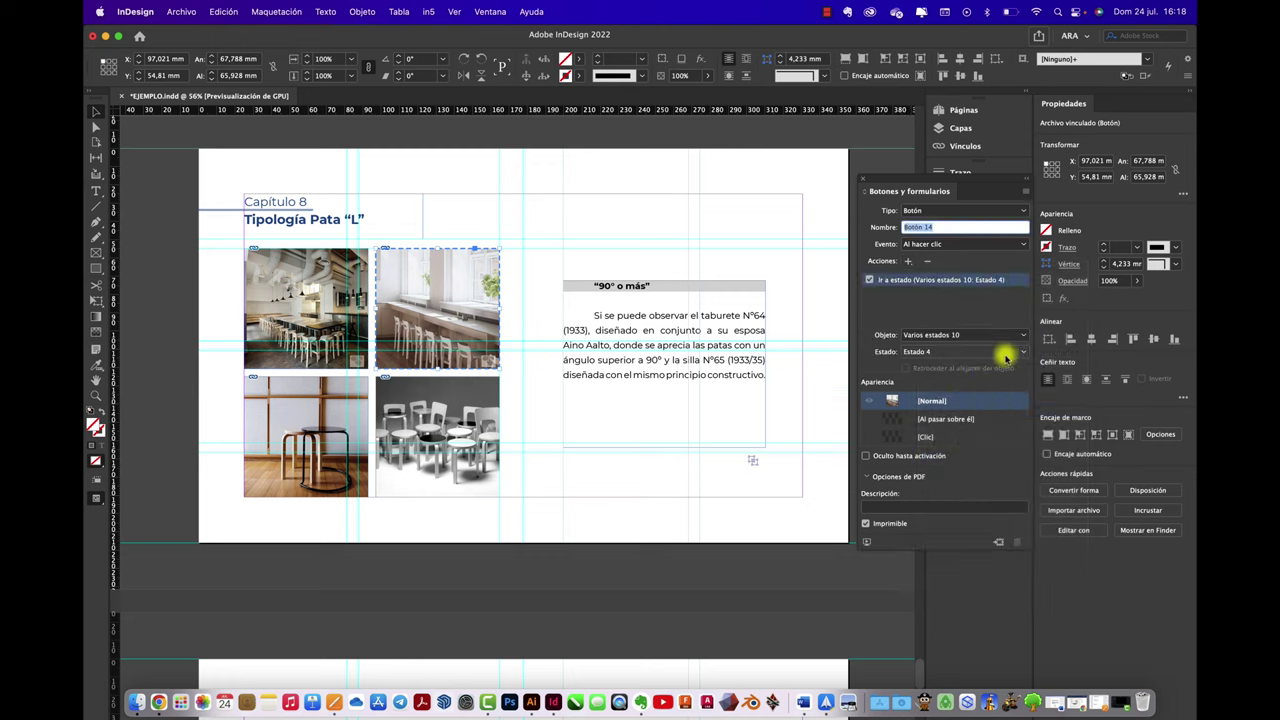
{"action": "left_click", "coordinate": [1021, 352]}
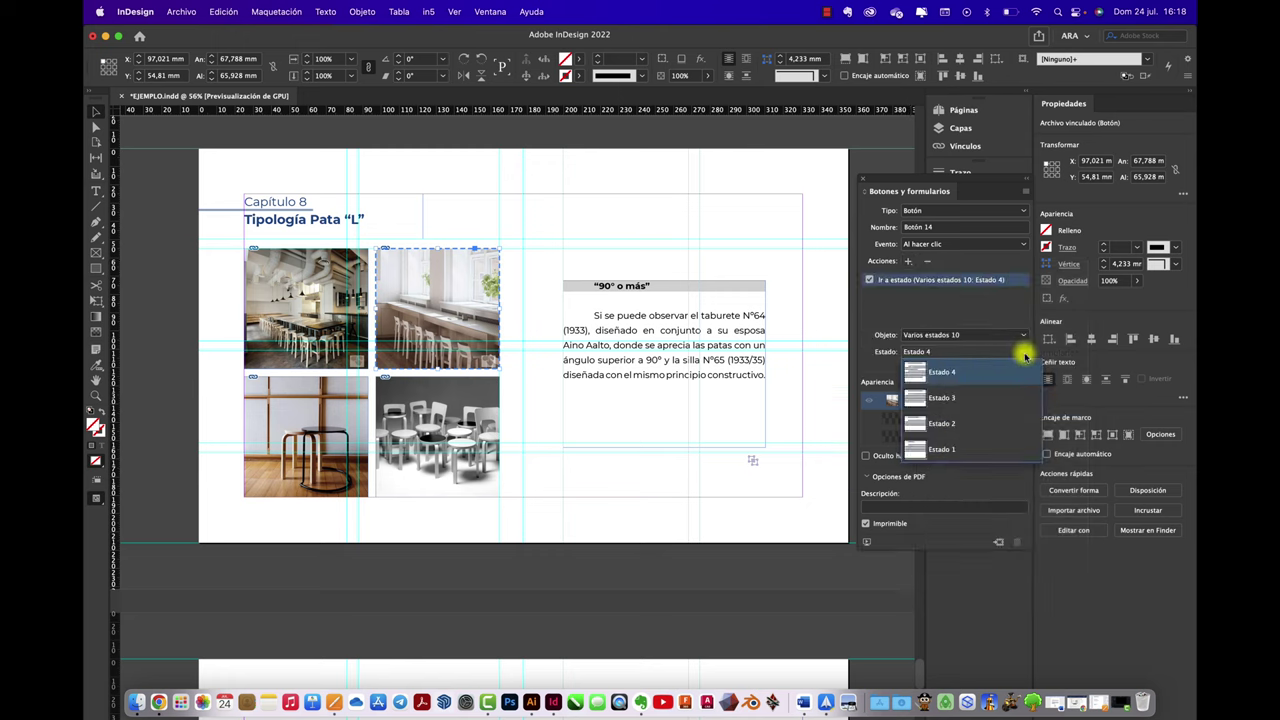
{"action": "left_click", "coordinate": [970, 400]}
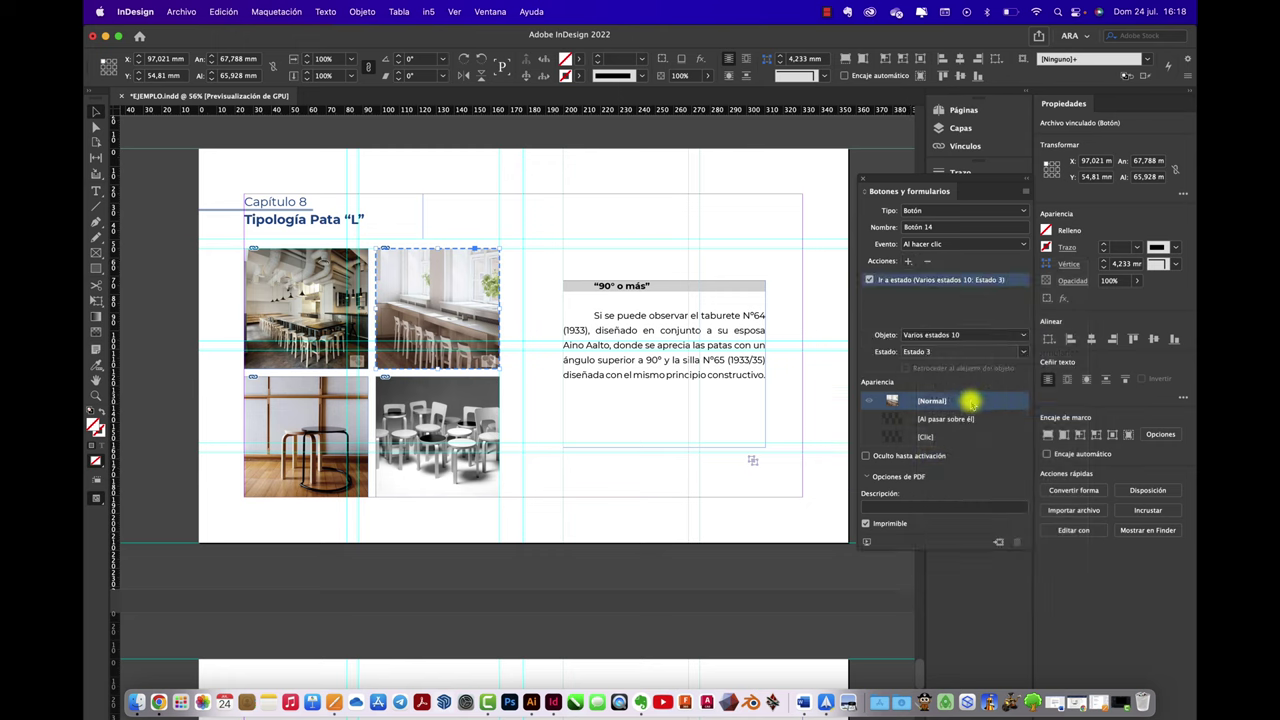
Make the lower-left photo of the two stools a button whose "Al hacer clic" event runs "Ir a estado" with Estado 2.
{"action": "left_click", "coordinate": [335, 410]}
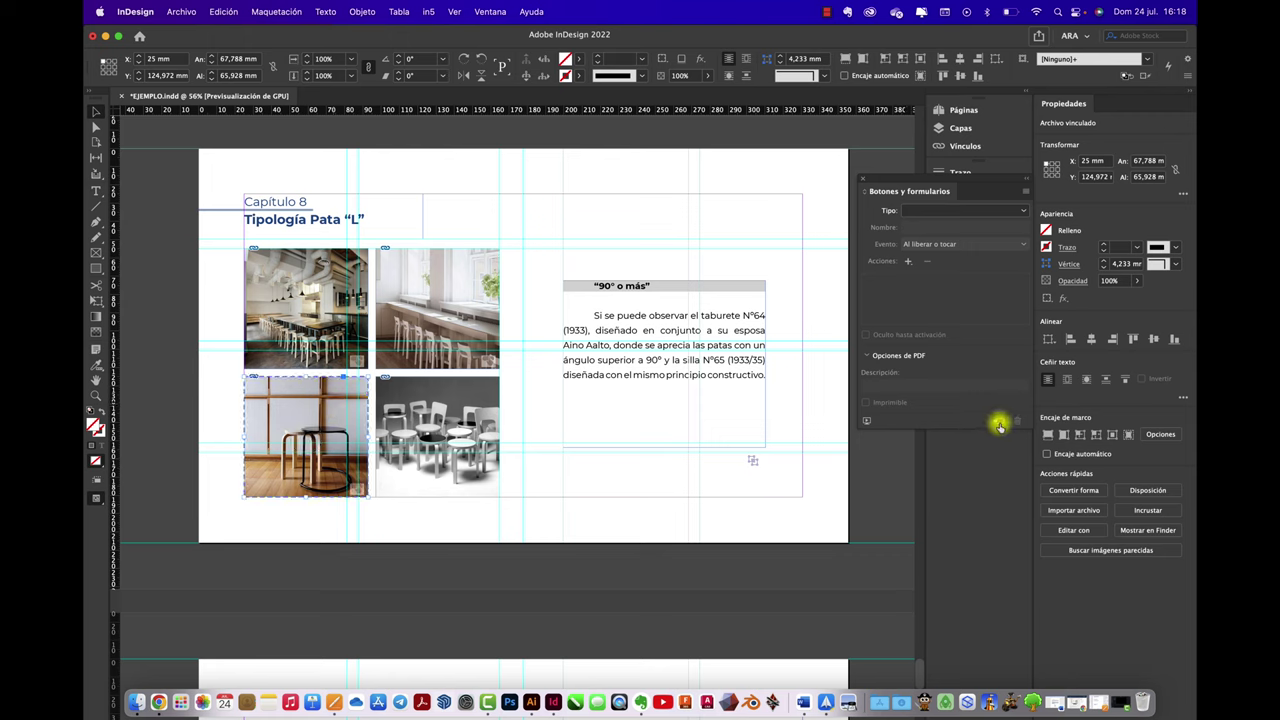
{"action": "left_click", "coordinate": [999, 423]}
{"action": "left_click", "coordinate": [1000, 243]}
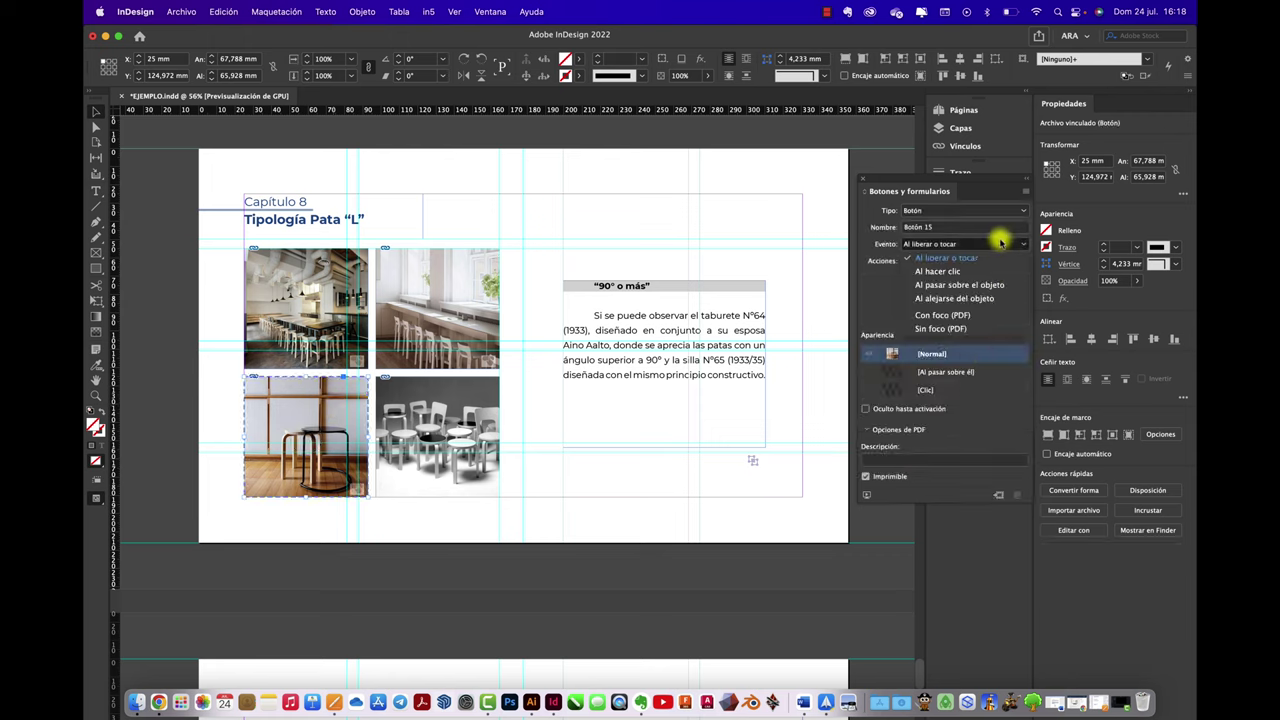
{"action": "left_click", "coordinate": [938, 271]}
{"action": "left_click", "coordinate": [908, 261]}
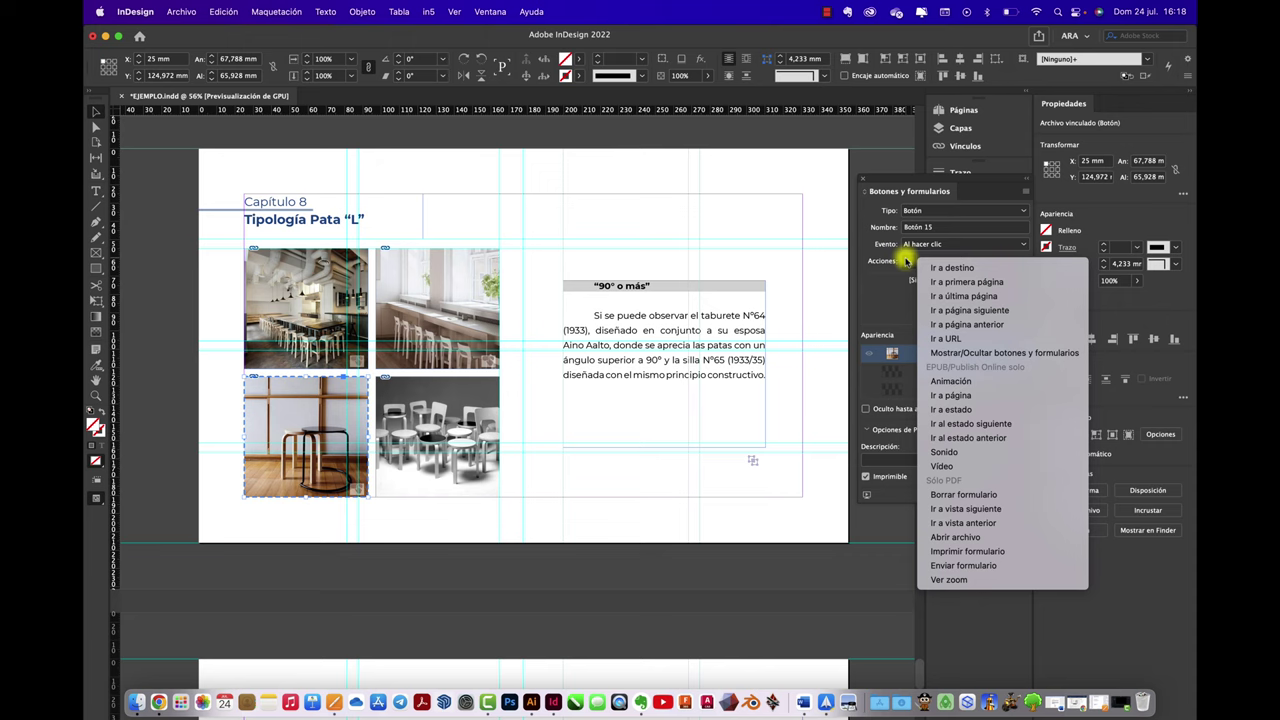
{"action": "left_click", "coordinate": [963, 410]}
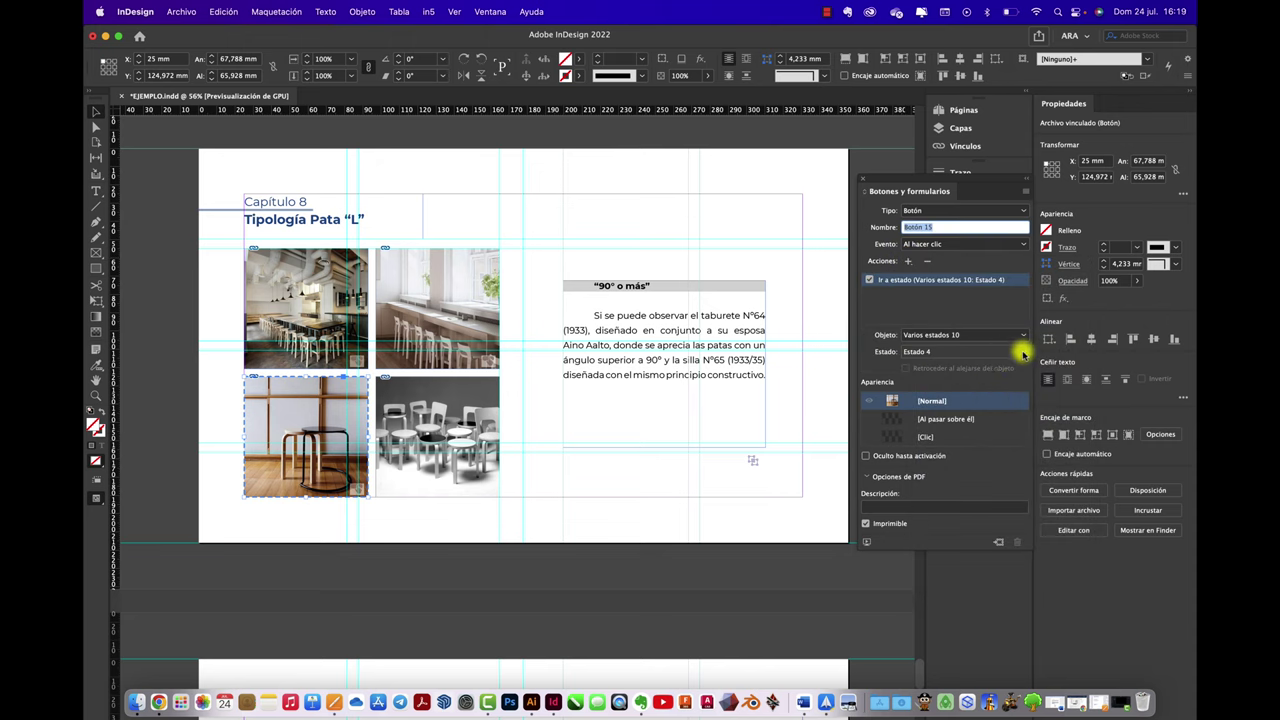
{"action": "left_click", "coordinate": [1023, 352]}
{"action": "left_click", "coordinate": [948, 417]}
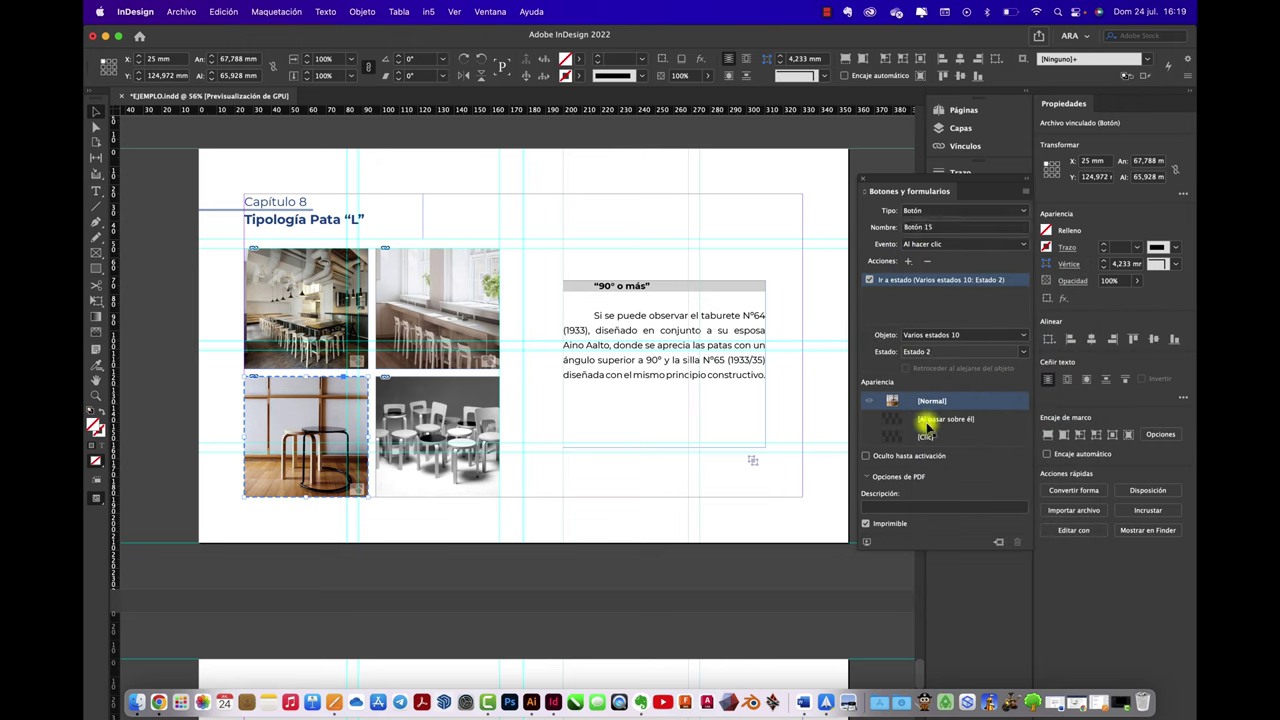
Make the lower-right chairs photo a button whose "Al hacer clic" event runs "Ir a estado" with Estado 1, and close the button settings.
{"action": "left_click", "coordinate": [485, 400]}
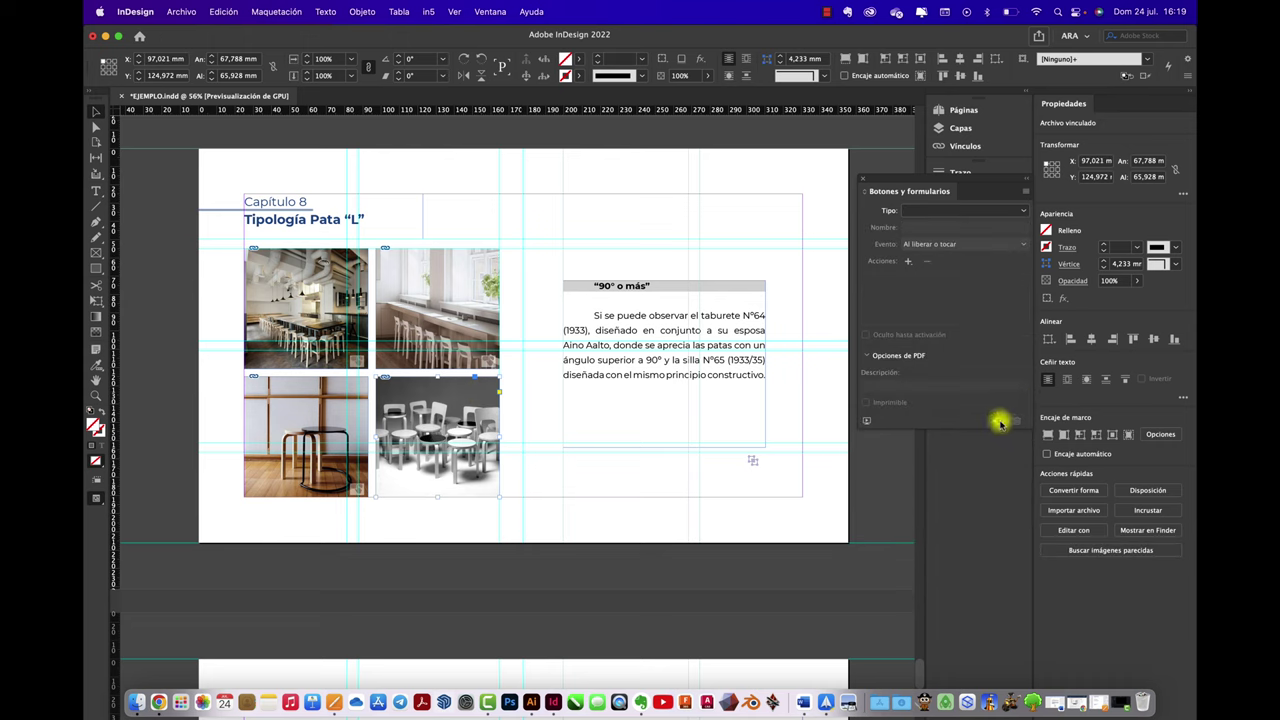
{"action": "left_click", "coordinate": [1005, 422]}
{"action": "left_click", "coordinate": [1013, 245]}
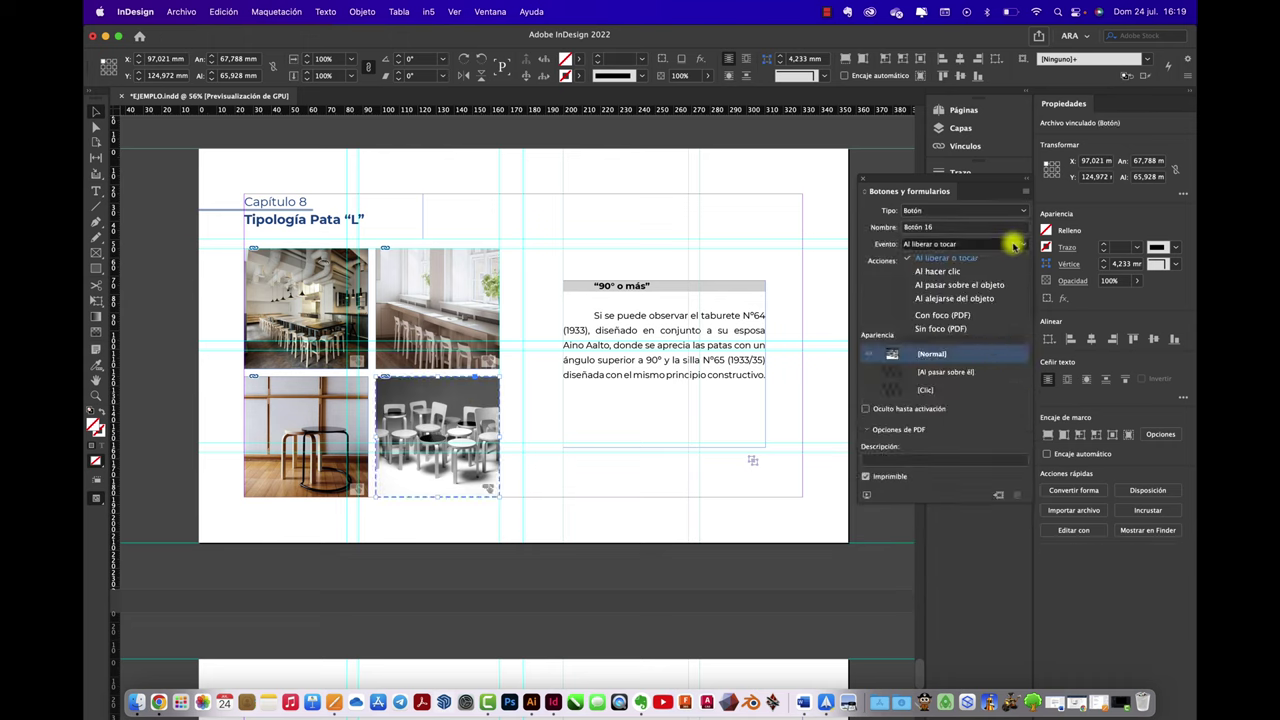
{"action": "left_click", "coordinate": [975, 271]}
{"action": "left_click", "coordinate": [908, 261]}
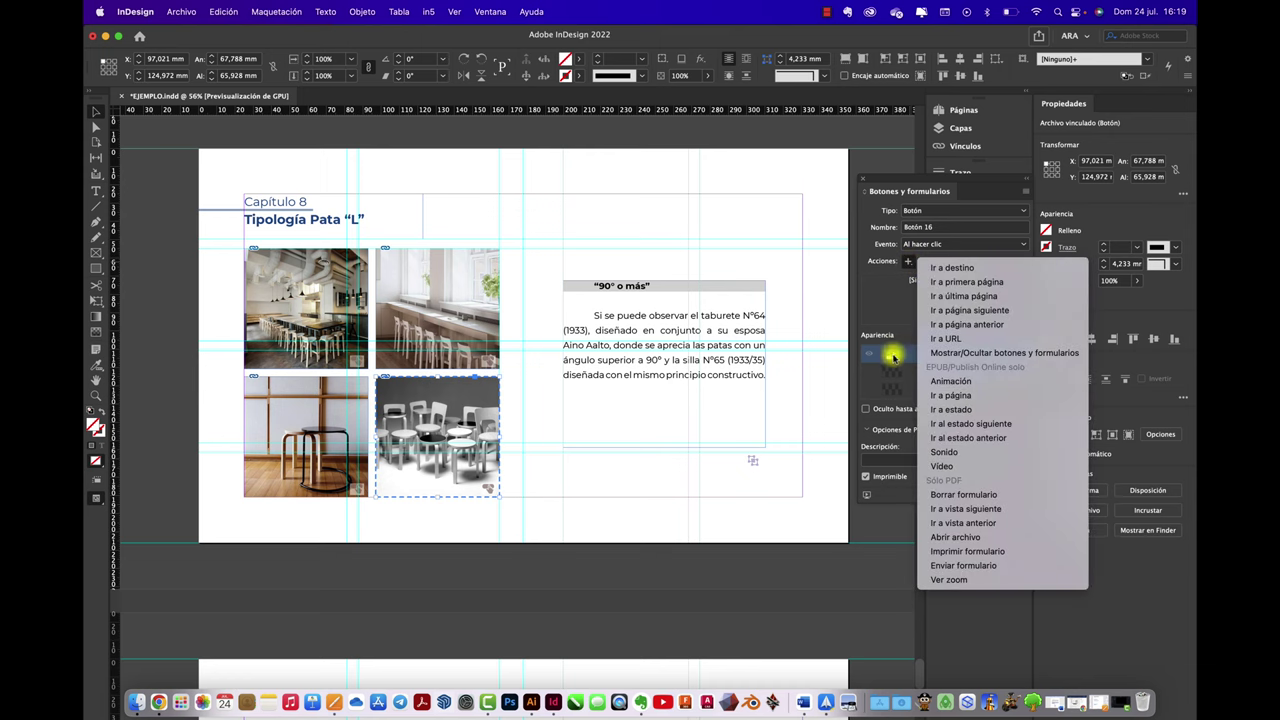
{"action": "left_click", "coordinate": [965, 409]}
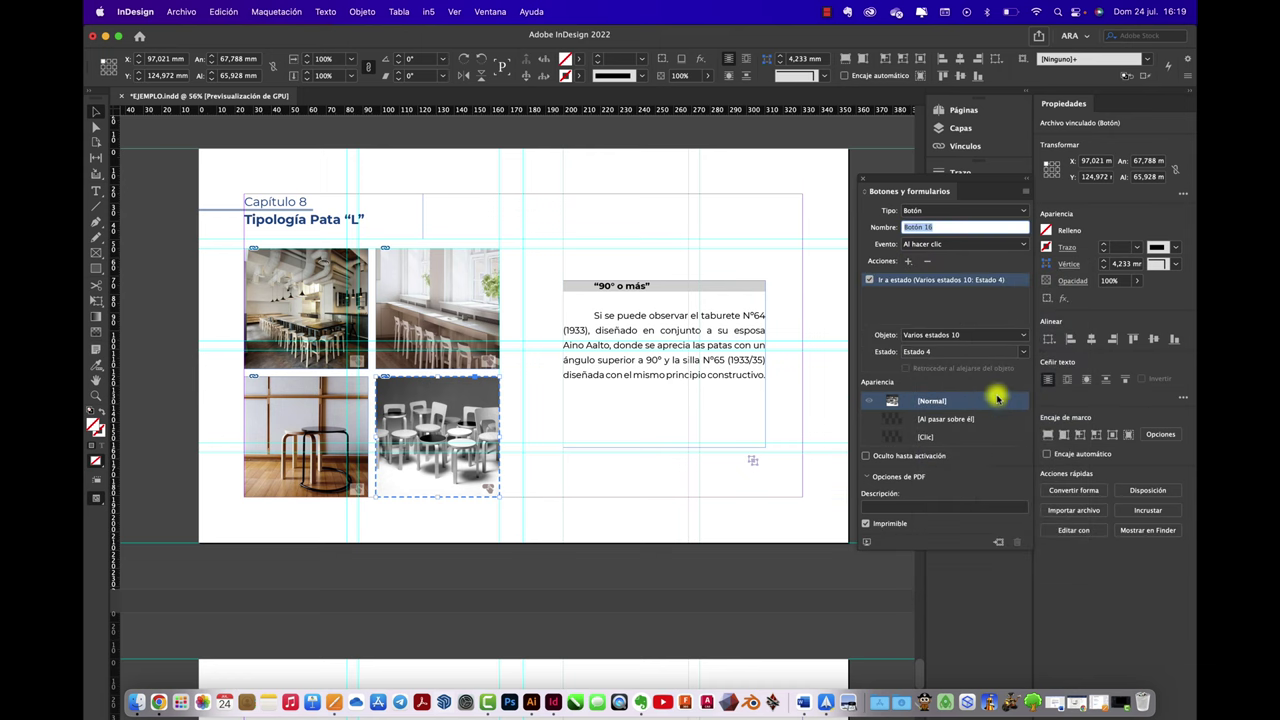
{"action": "left_click", "coordinate": [1020, 351]}
{"action": "left_click", "coordinate": [944, 452]}
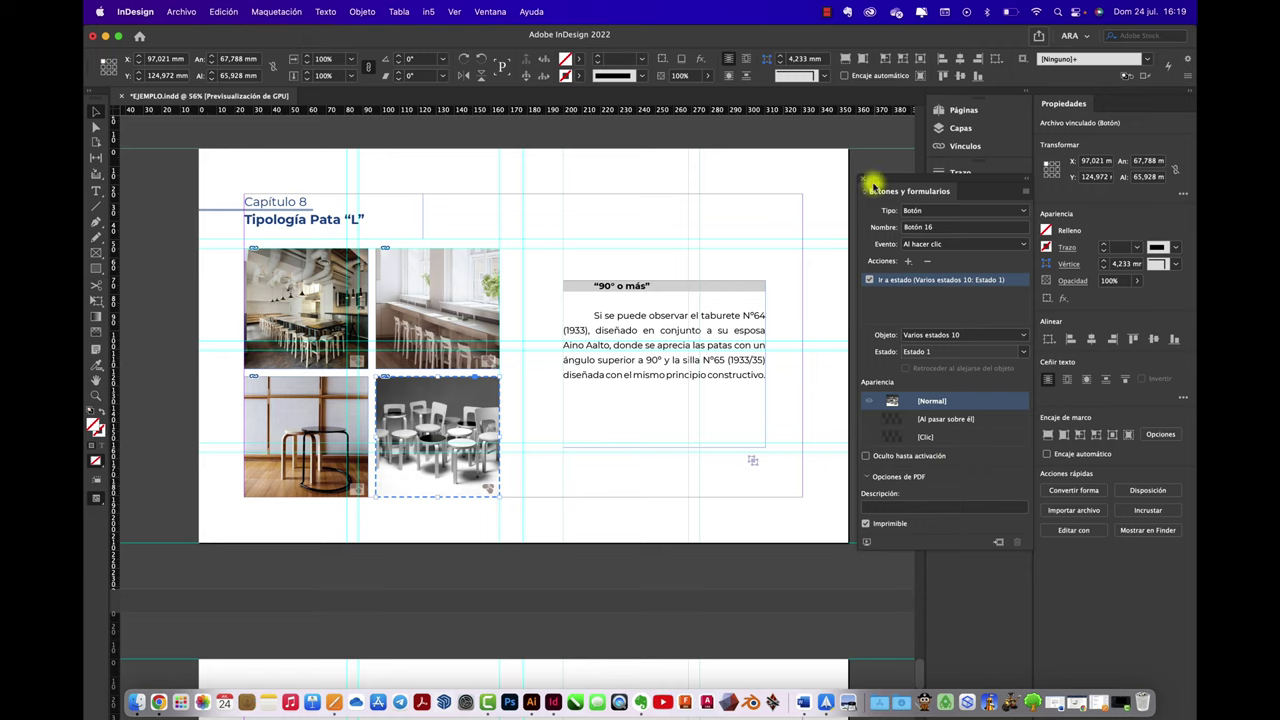
{"action": "left_click", "coordinate": [865, 180]}
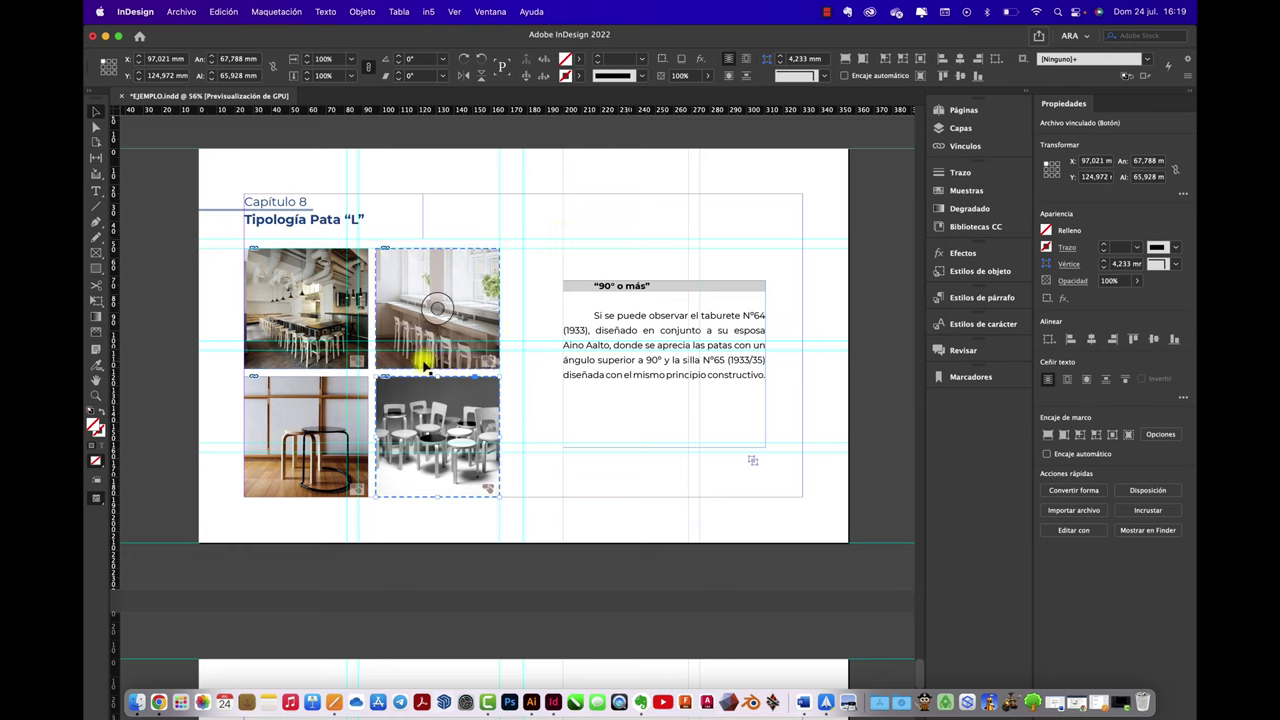
Publish all pages online as a new document titled LIBRO ML, exported as single pages.
{"action": "left_click", "coordinate": [1041, 38]}
{"action": "left_click", "coordinate": [987, 146]}
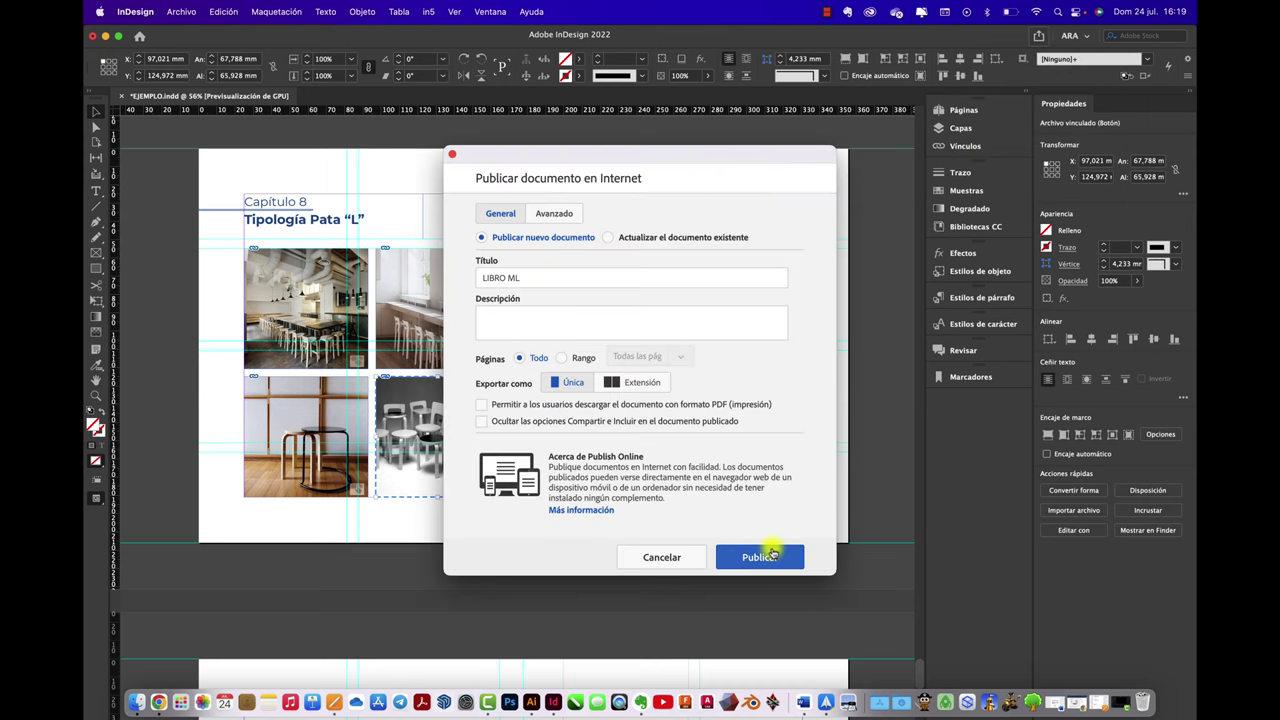
{"action": "left_click", "coordinate": [759, 557]}
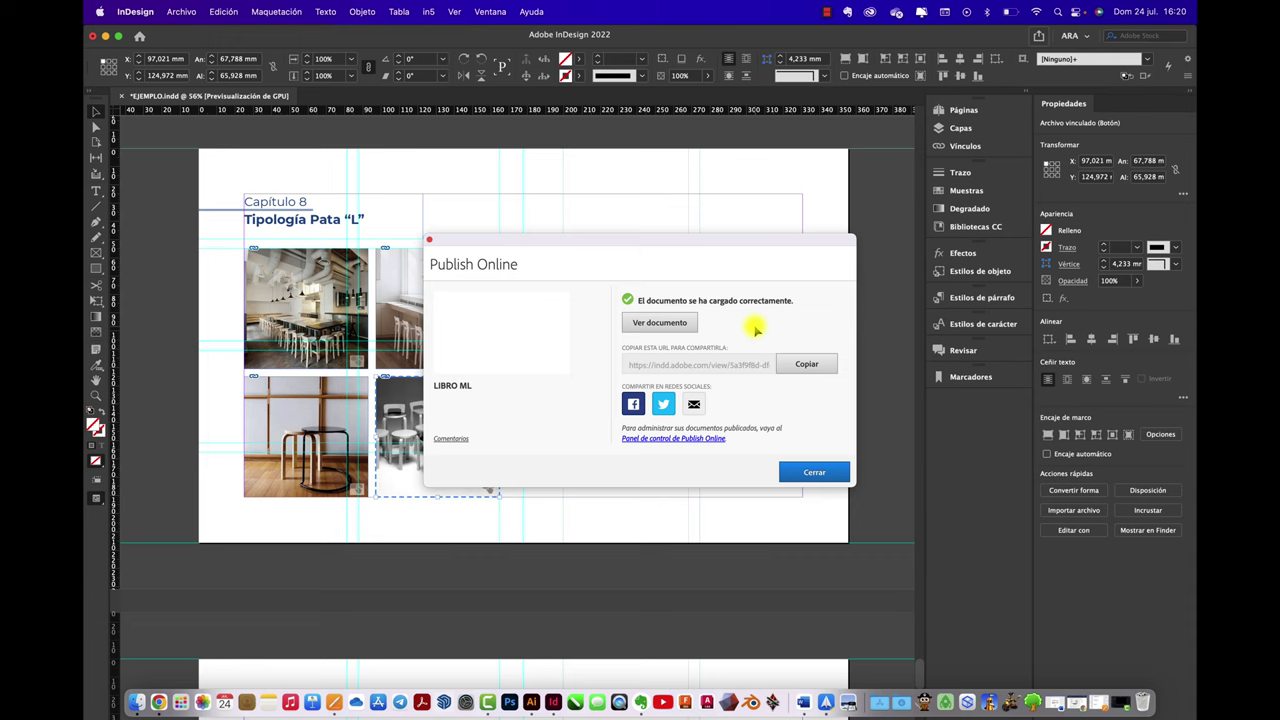
Open the published document in Chrome and go to page 23, "Tipología Pata L", using the page thumbnails.
{"action": "left_click", "coordinate": [662, 323]}
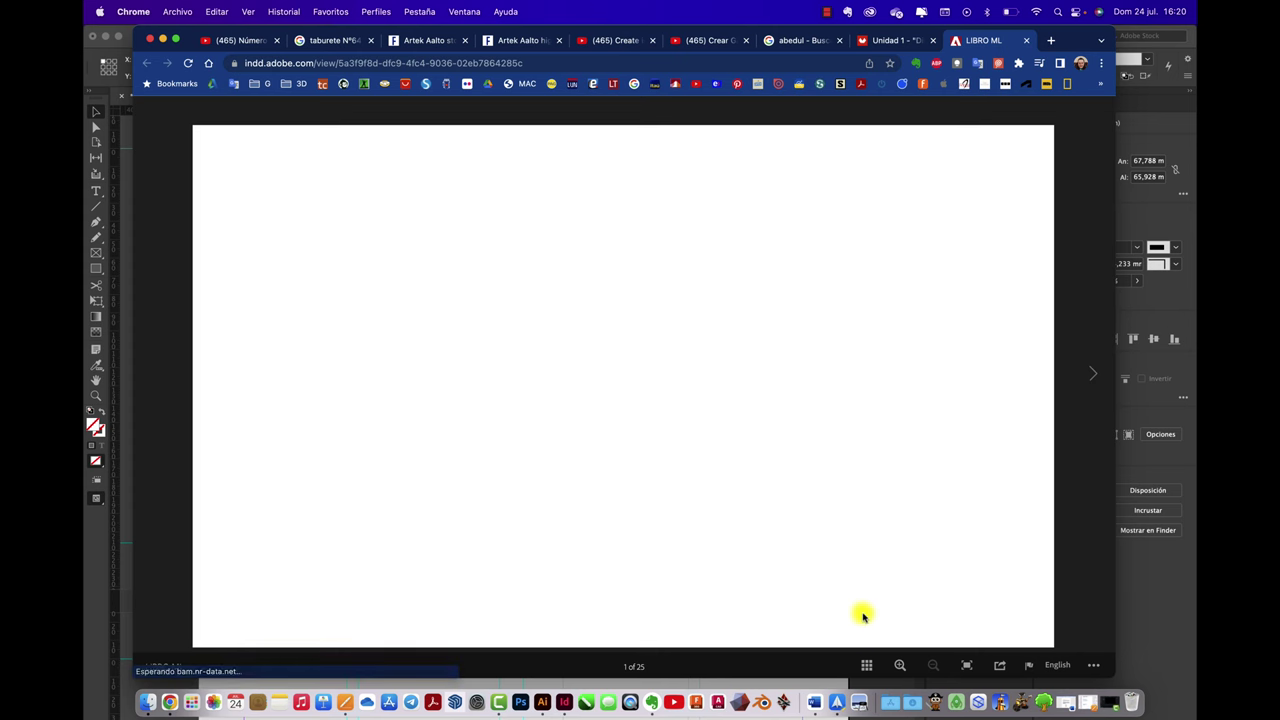
{"action": "left_click", "coordinate": [1090, 377]}
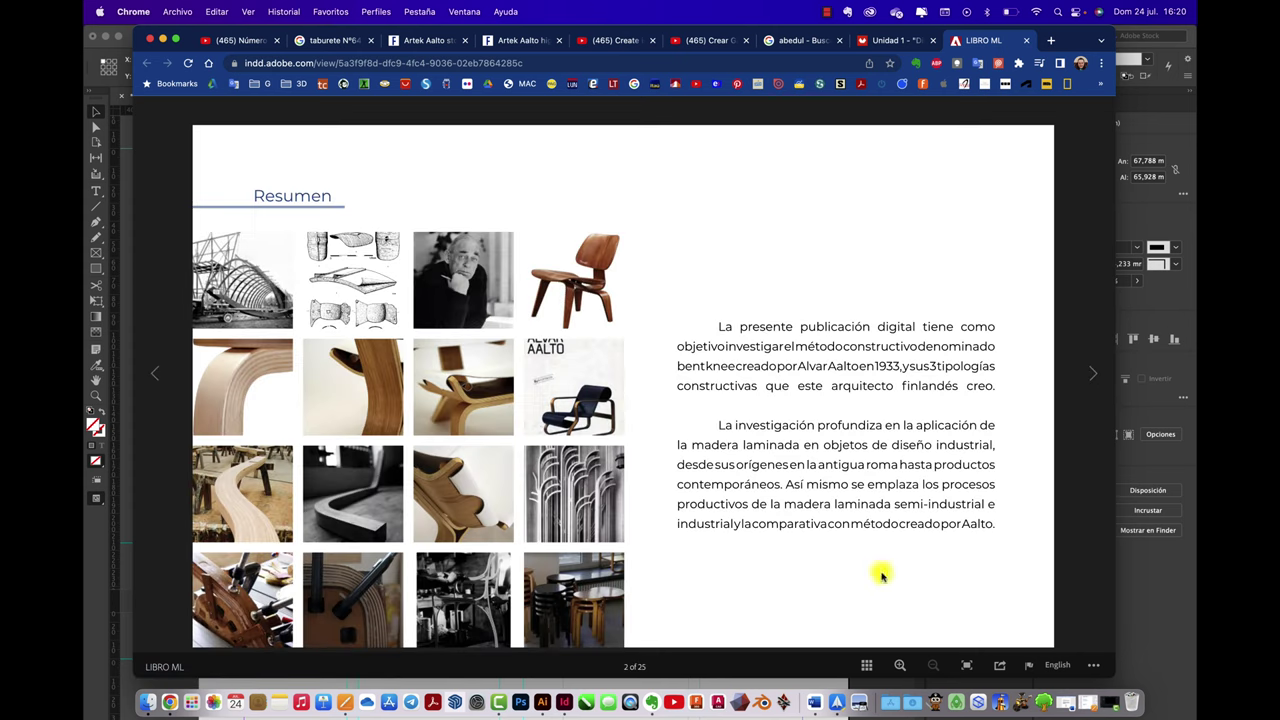
{"action": "left_click", "coordinate": [869, 667]}
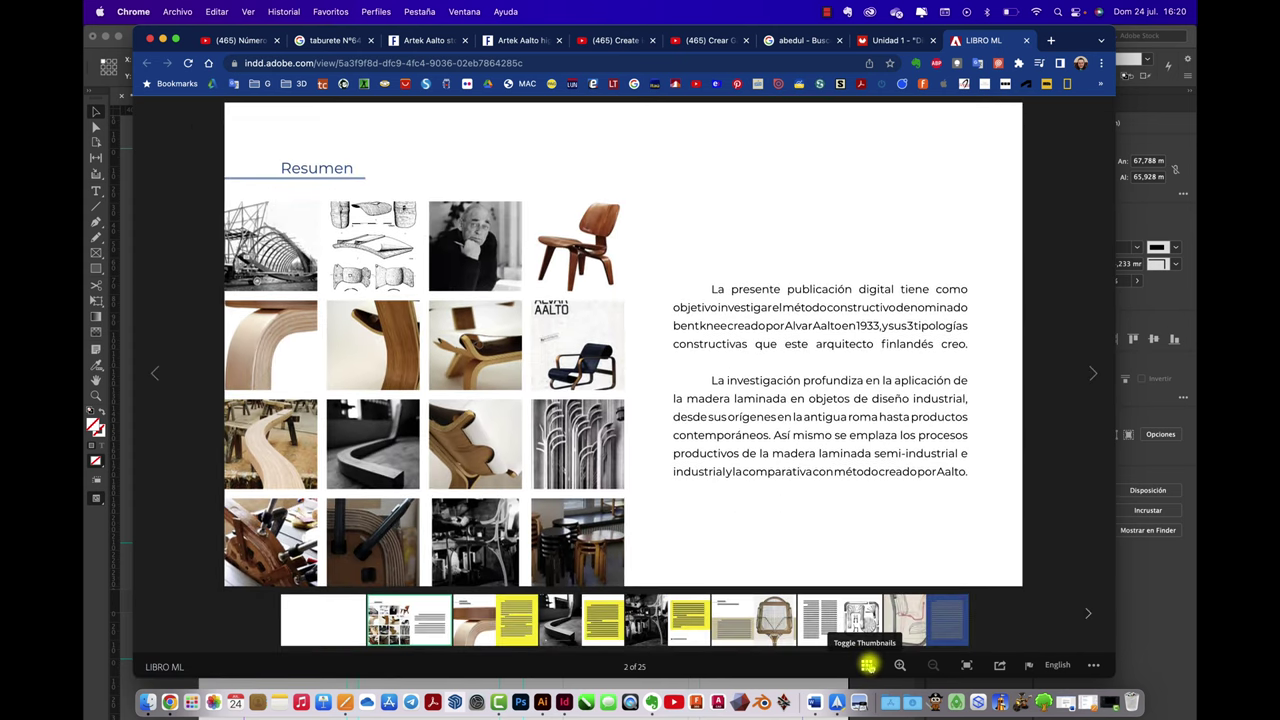
{"action": "left_click", "coordinate": [1089, 615]}
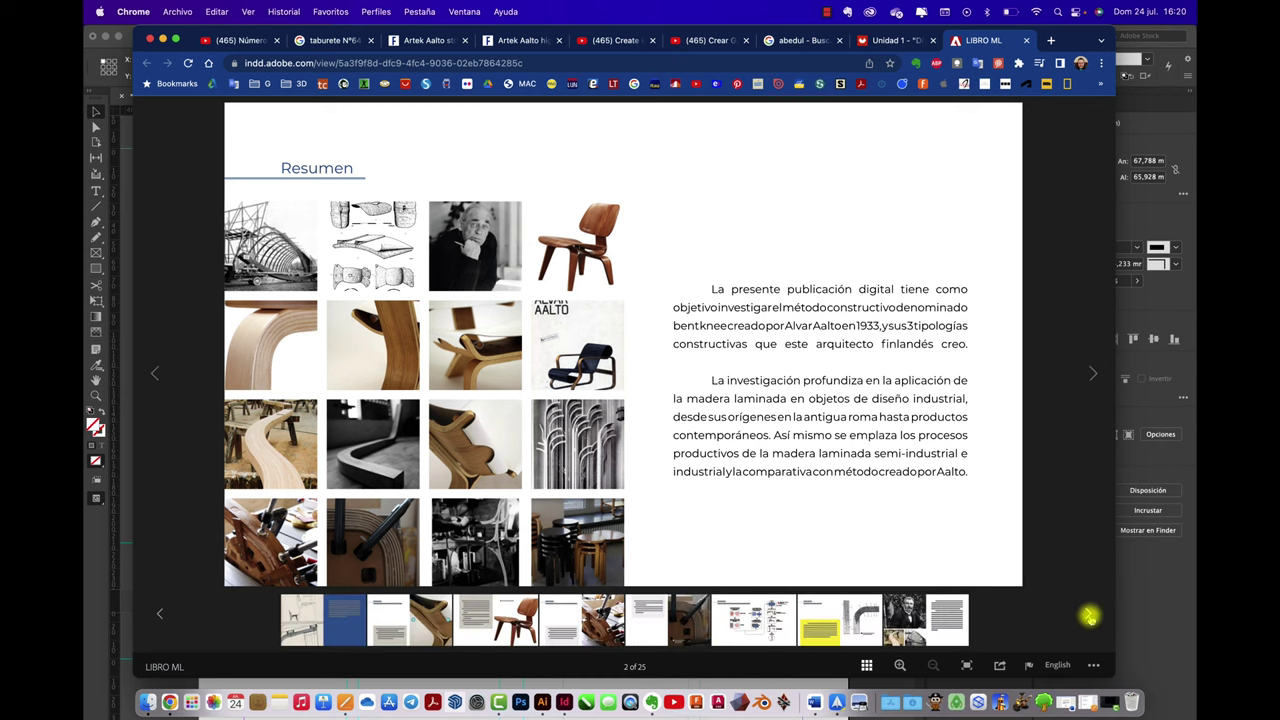
{"action": "left_click", "coordinate": [1089, 615]}
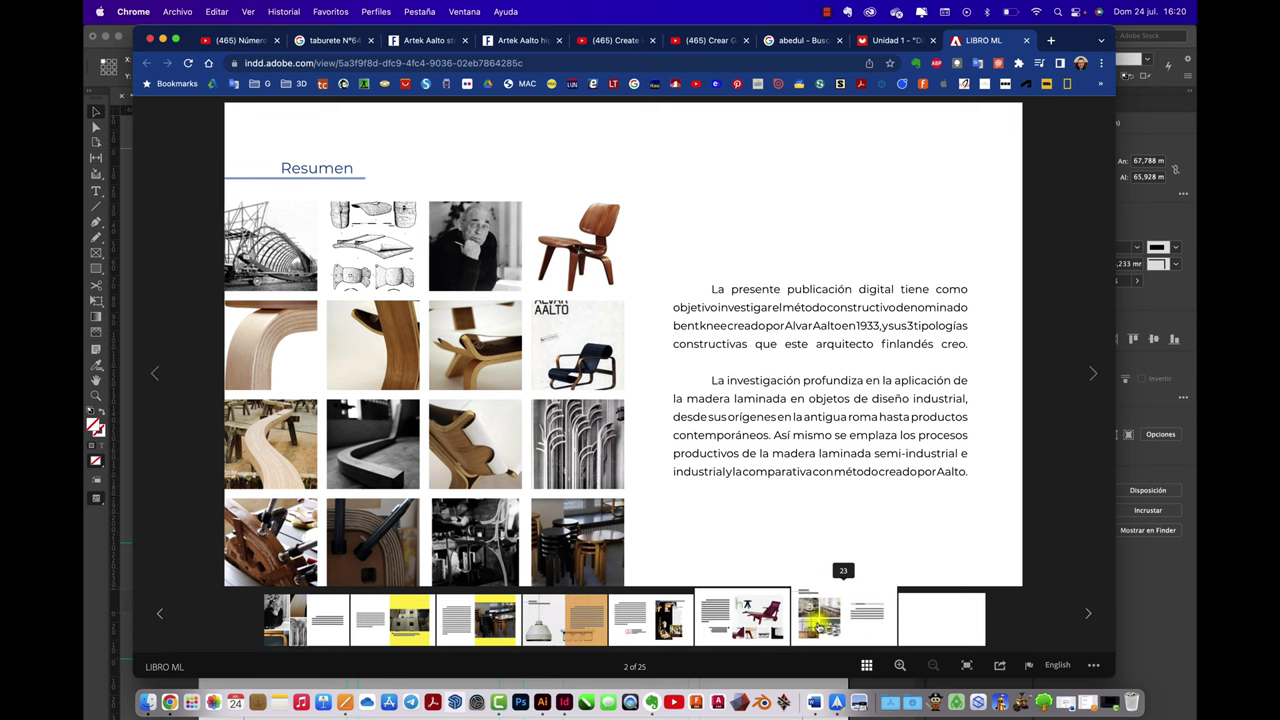
{"action": "left_click", "coordinate": [840, 618]}
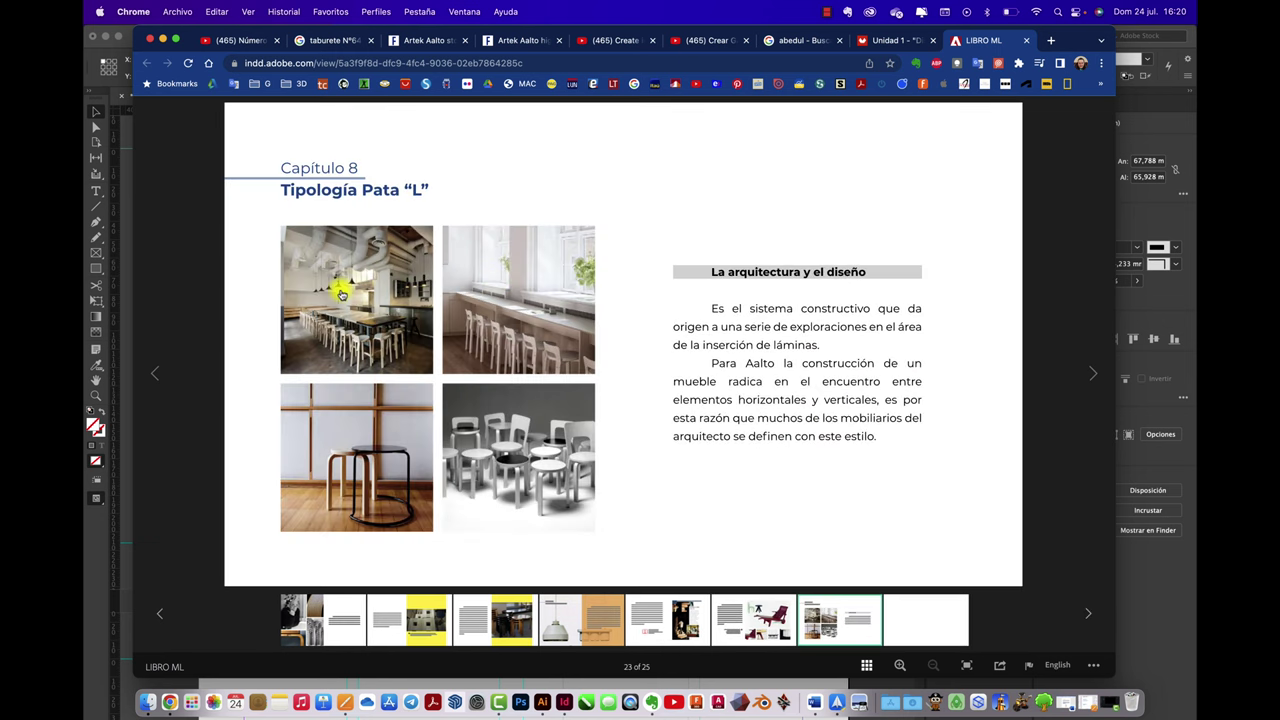
Test the photo buttons on the published "Tipología Pata L" page to check the text state each one shows.
{"action": "mouse_move", "coordinate": [393, 430]}
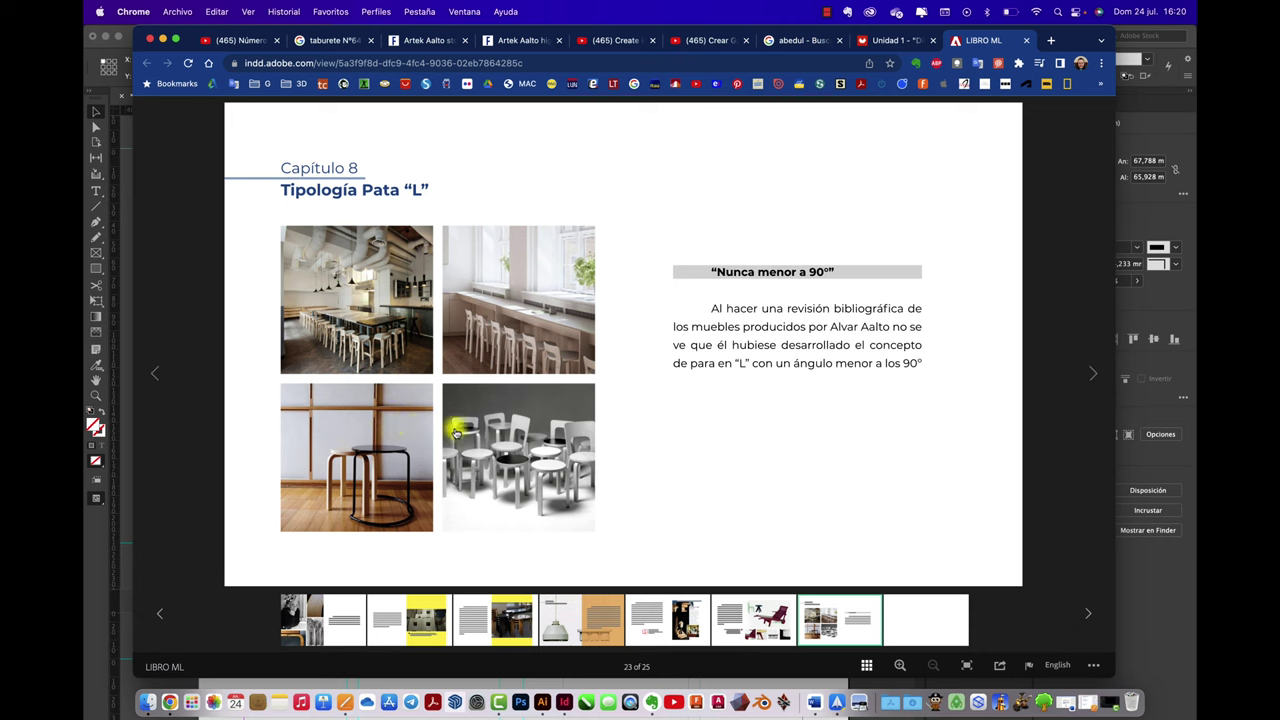